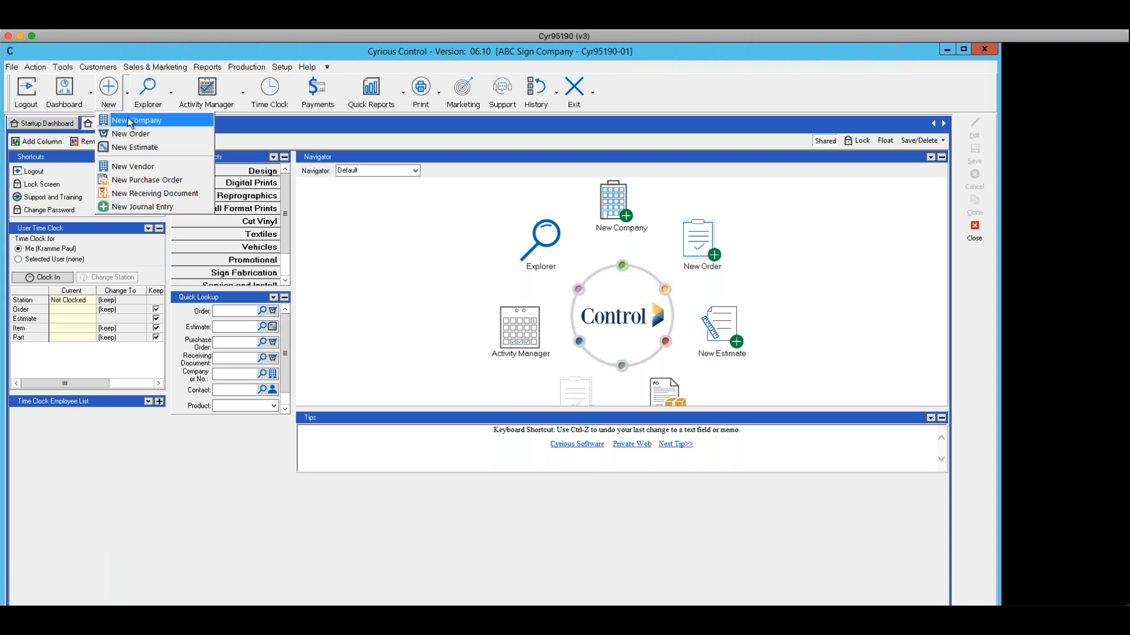
Start a new company record named June and check whether that company name already exists
left_click(127, 118)
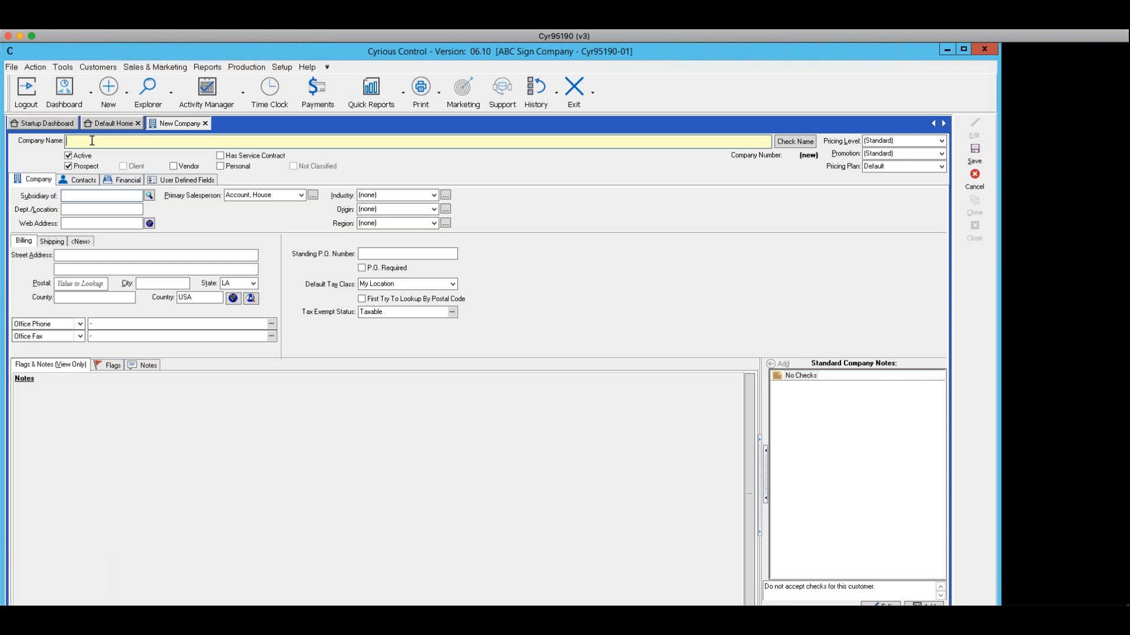
type("June")
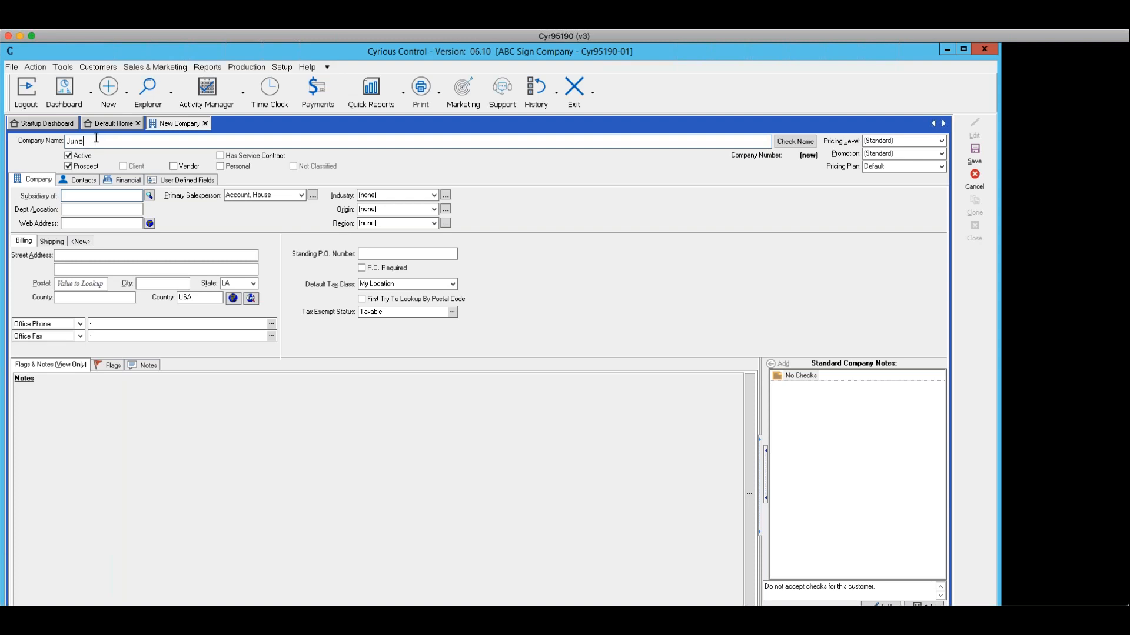
left_click(793, 141)
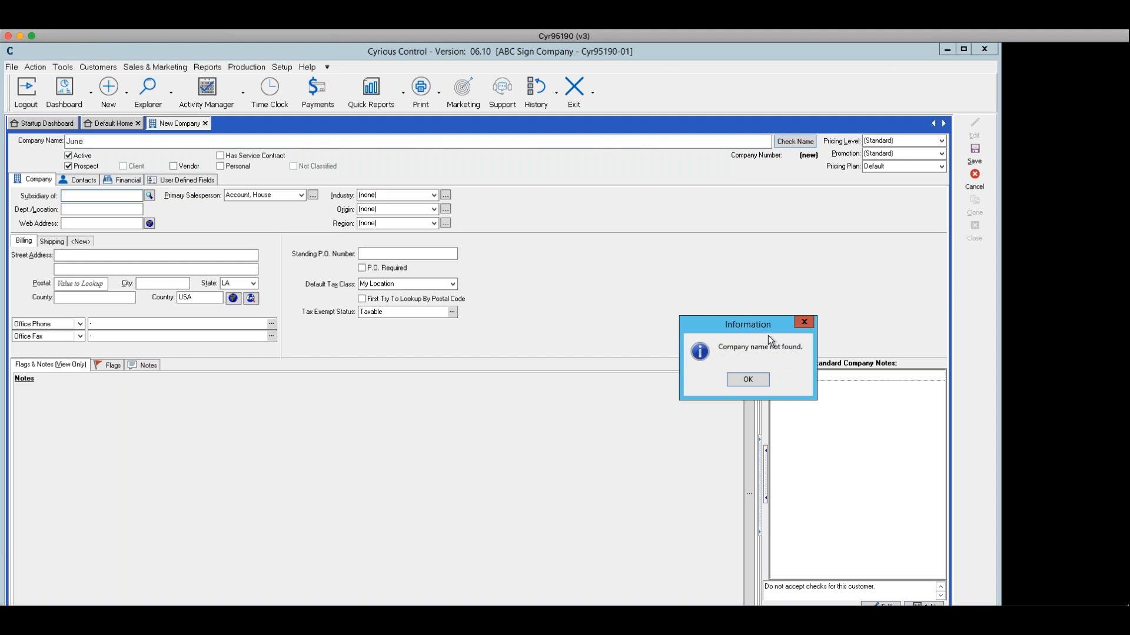
left_click(748, 380)
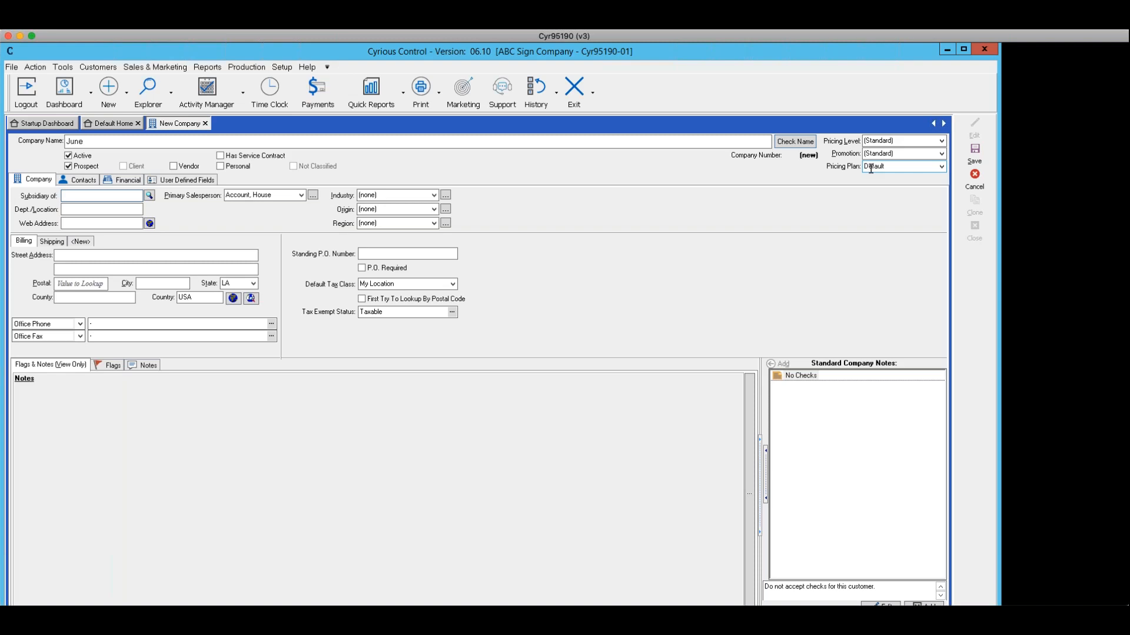
Review the available pricing level options without choosing one
left_click(941, 143)
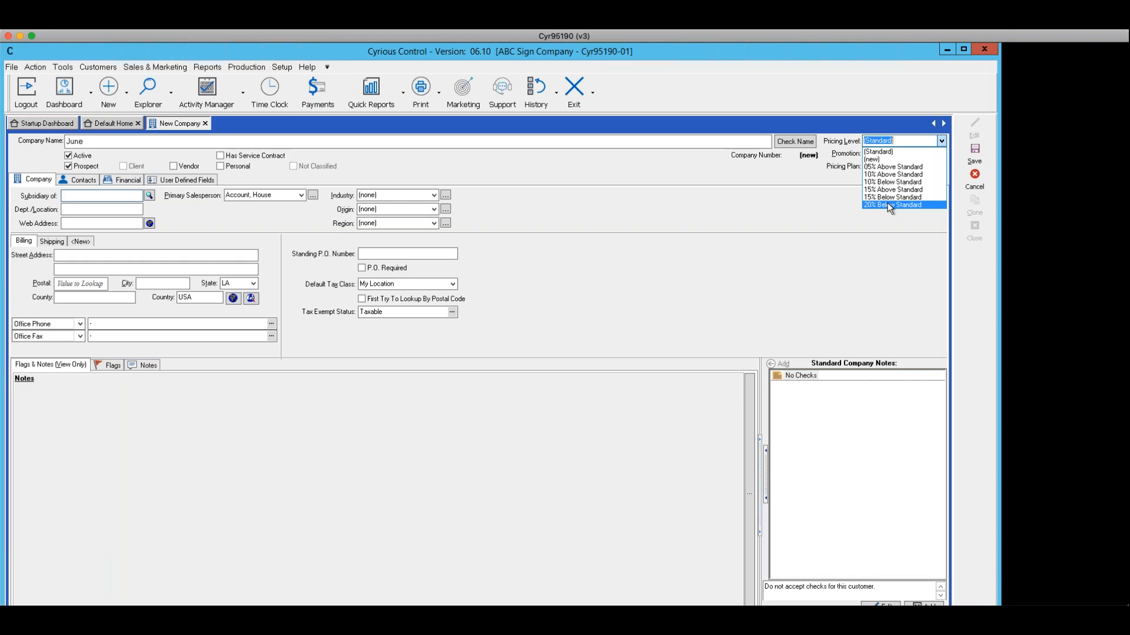
left_click(799, 223)
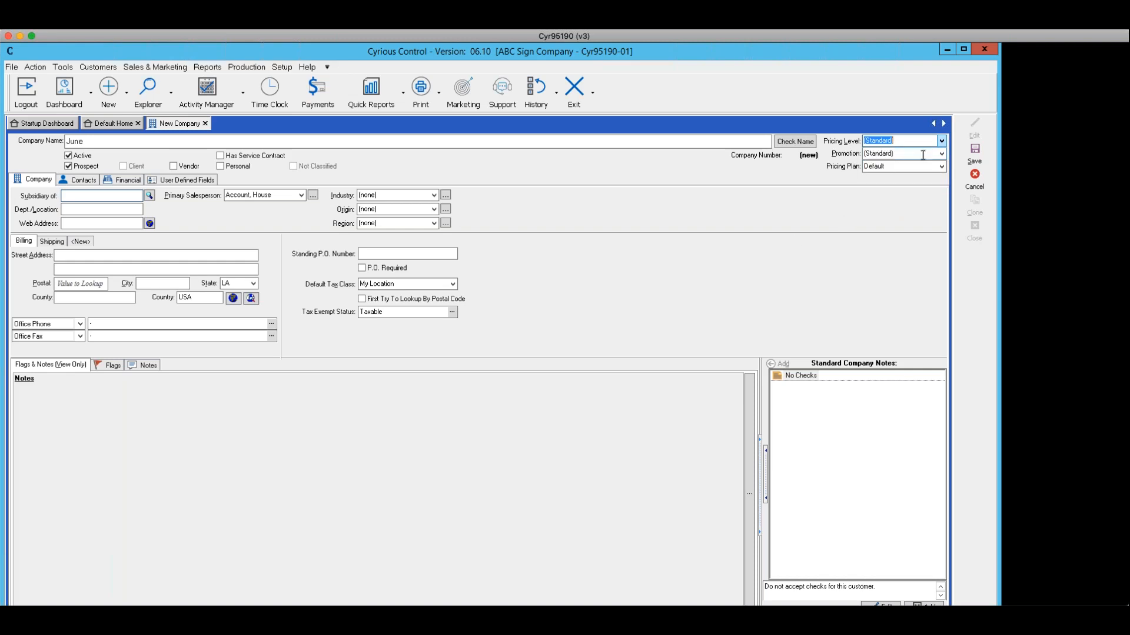
Begin creating a new promotion valid between 1/1/2019 and 1/31/2019
left_click(941, 154)
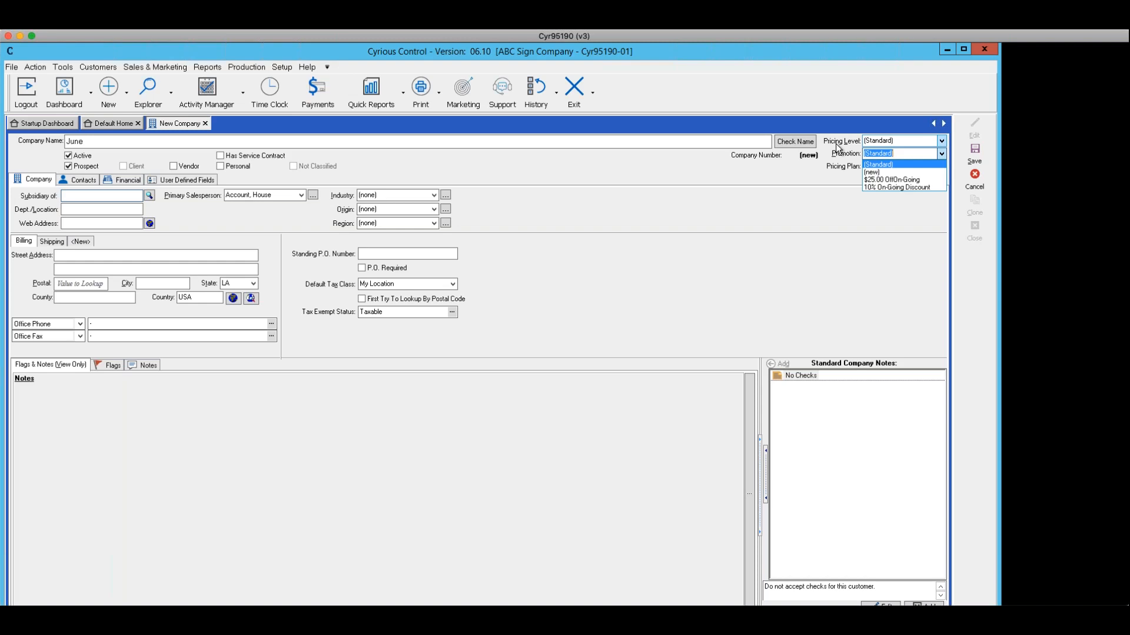
left_click(872, 173)
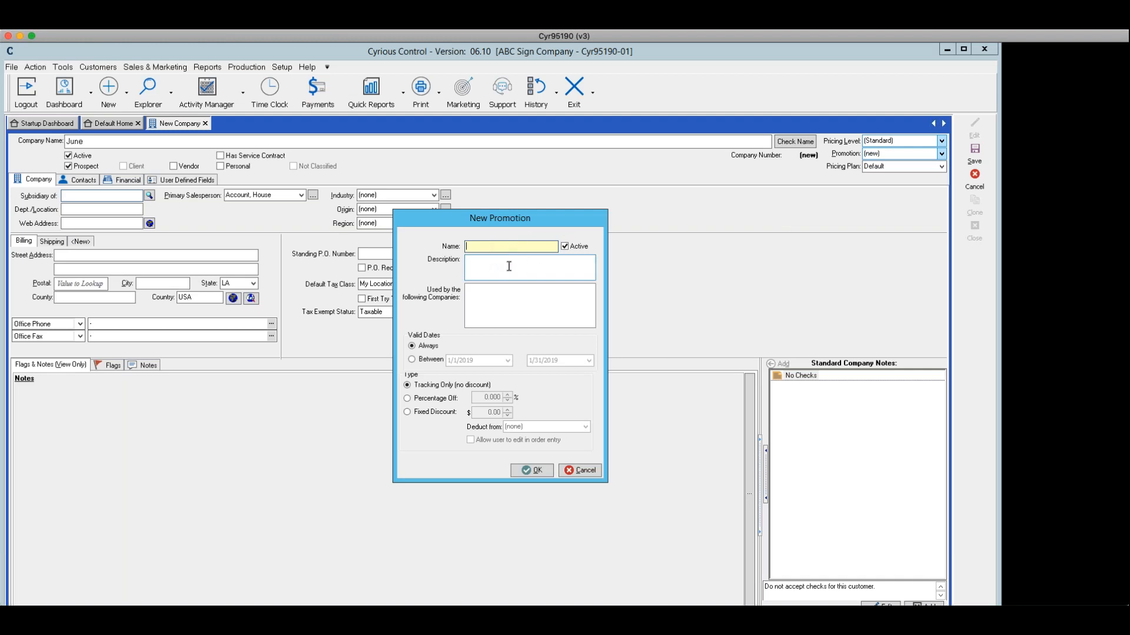
left_click(412, 360)
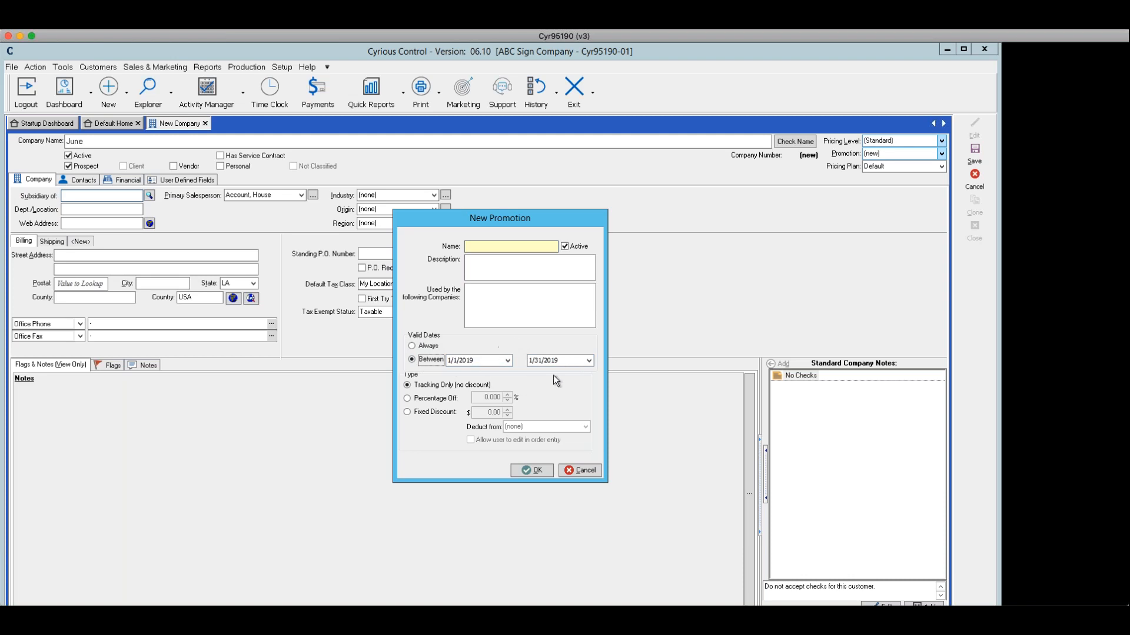
left_click(507, 361)
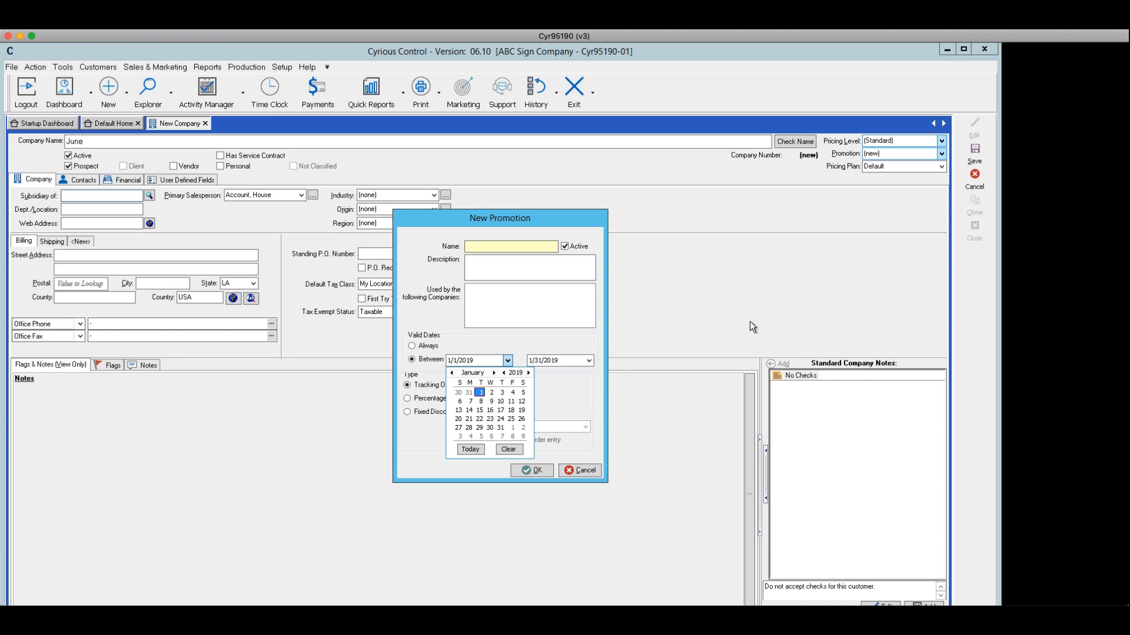
left_click(477, 392)
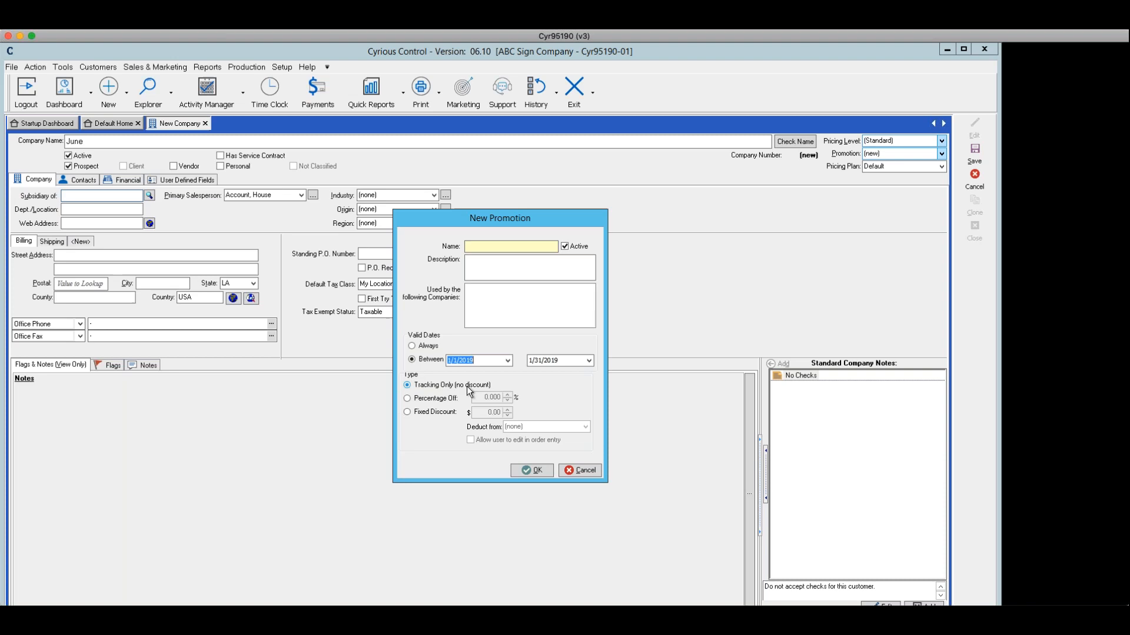
Try a 15 percentage-off promotion type, switching it to a $30 fixed discount
left_click(407, 400)
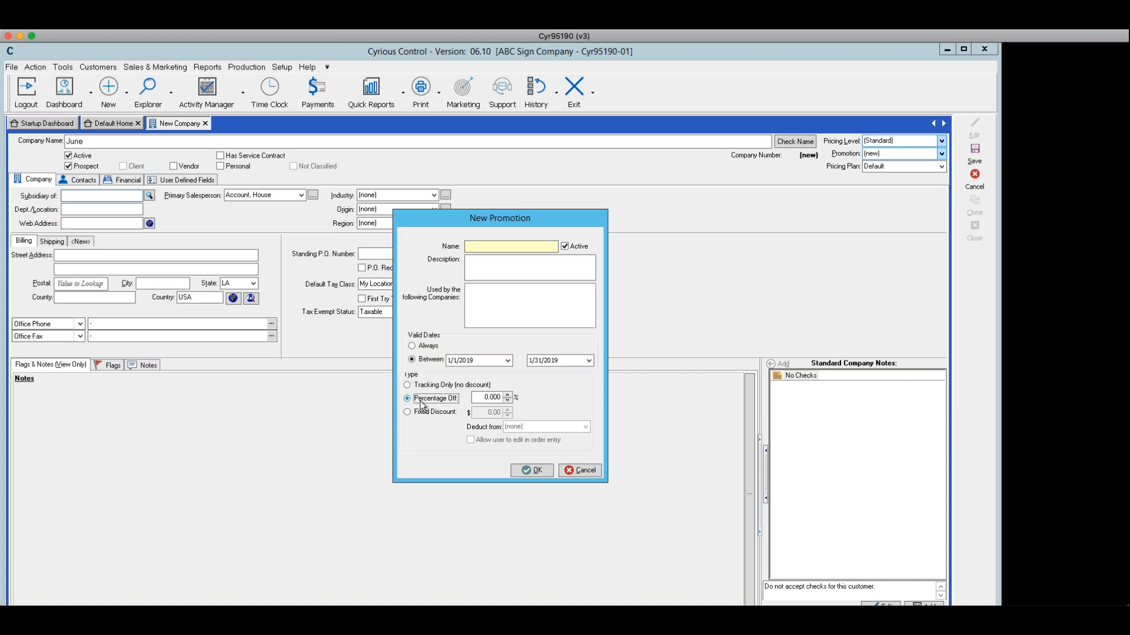
left_click_drag(479, 397, 534, 397)
type("15")
left_click(407, 412)
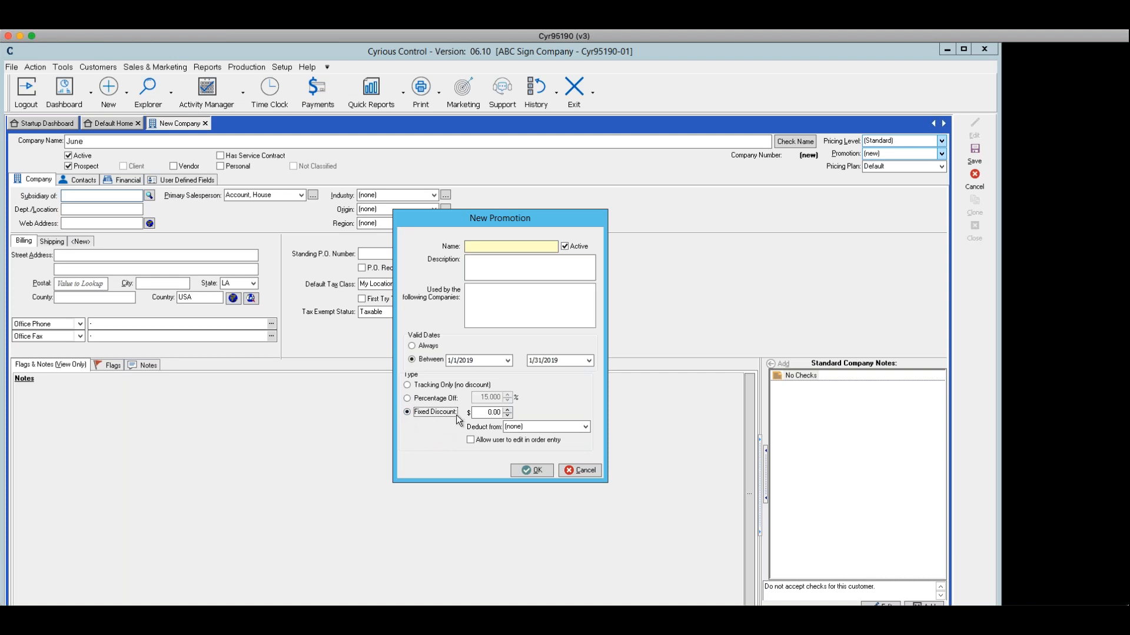
left_click(486, 413)
type("30")
Set the discount to deduct from Promotion Income and cancel the new promotion without saving
left_click(586, 427)
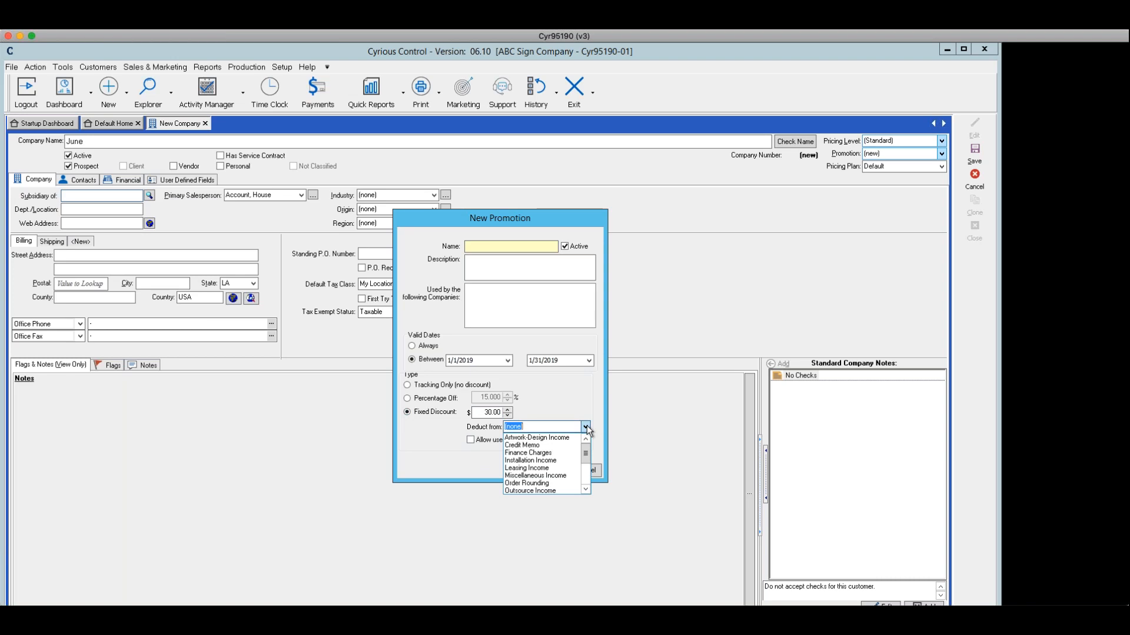
left_click_drag(587, 460, 589, 484)
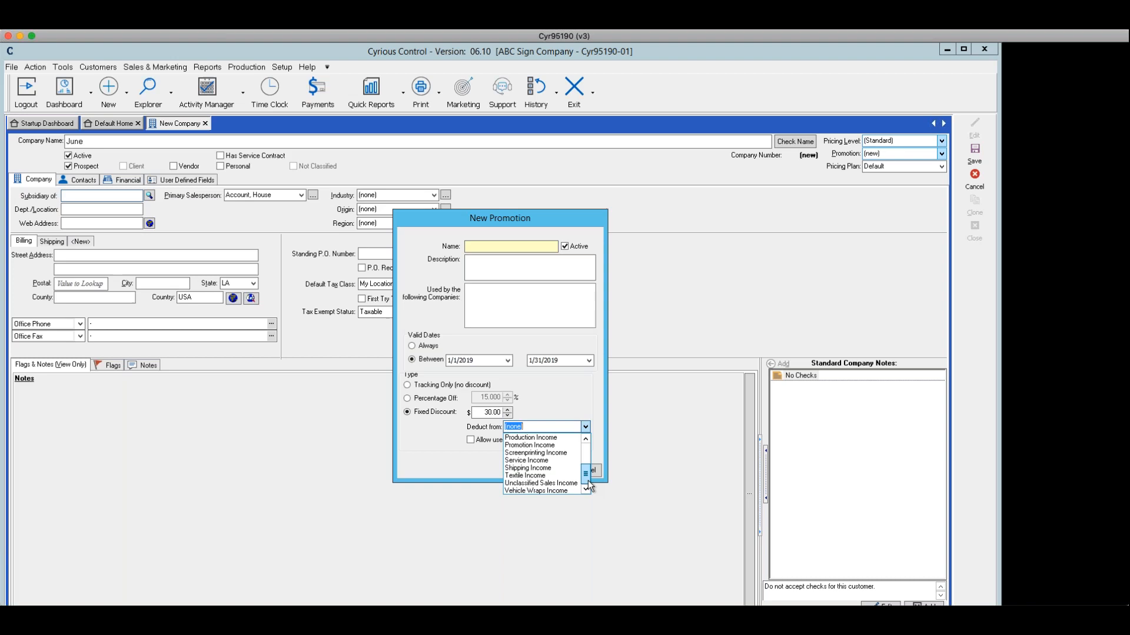
left_click(530, 446)
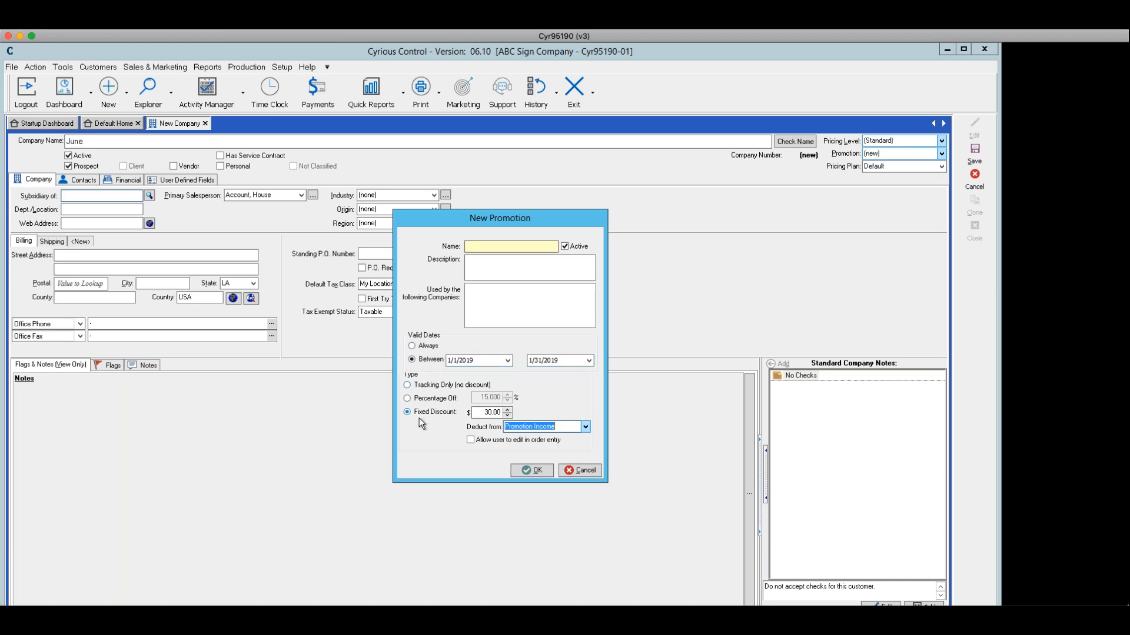
left_click(582, 470)
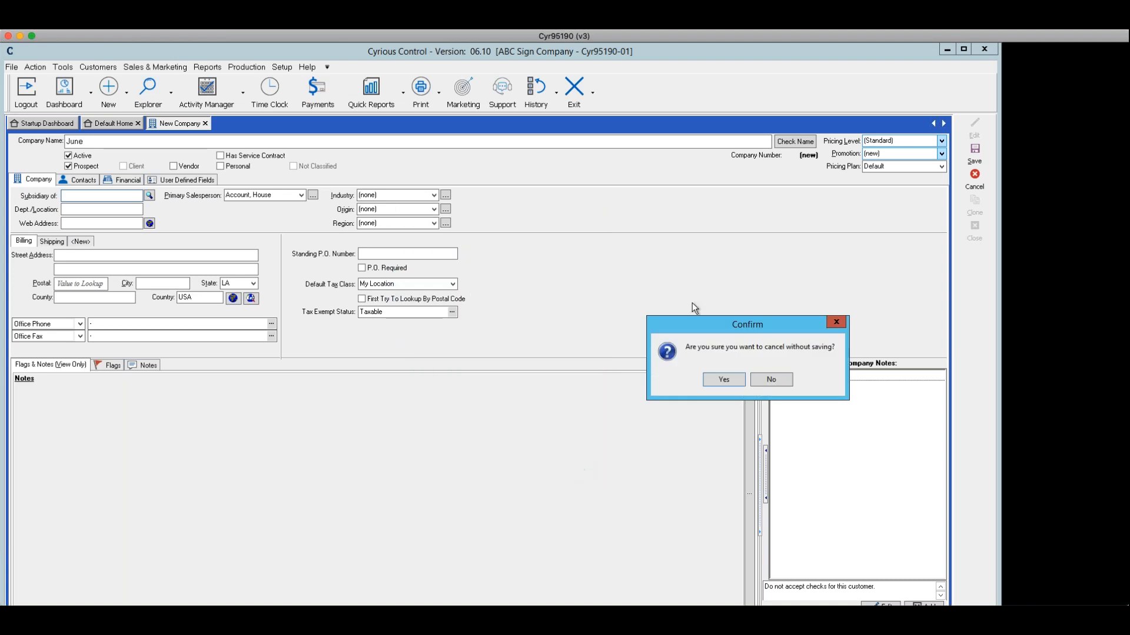
left_click(739, 379)
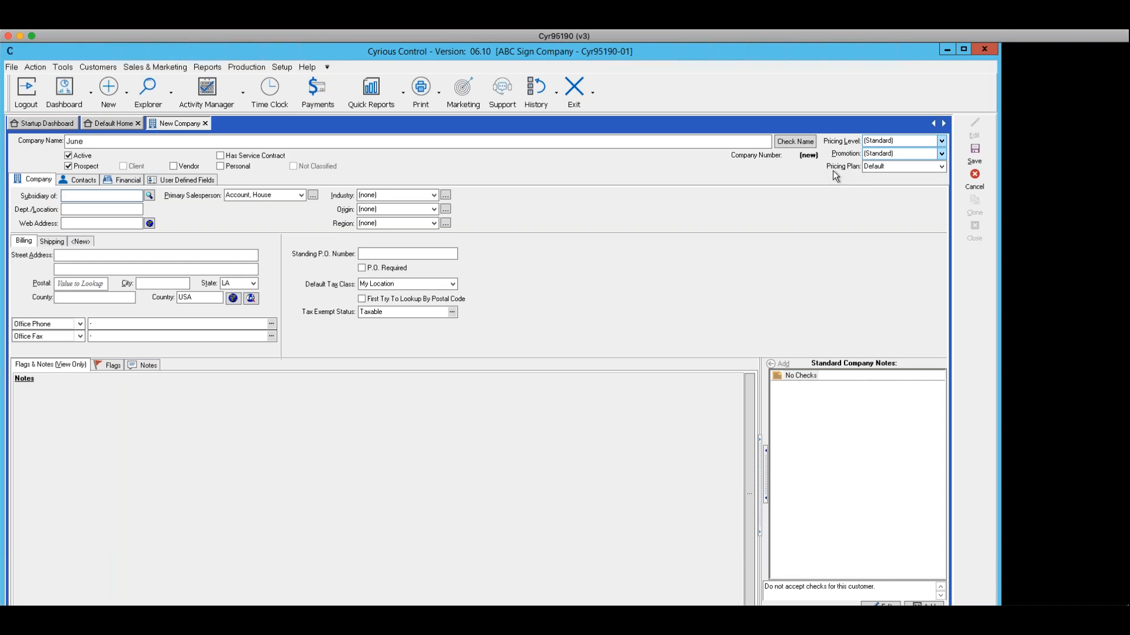
Inspect the pricing plan choices and toggle the Active checkbox off and on
left_click(942, 168)
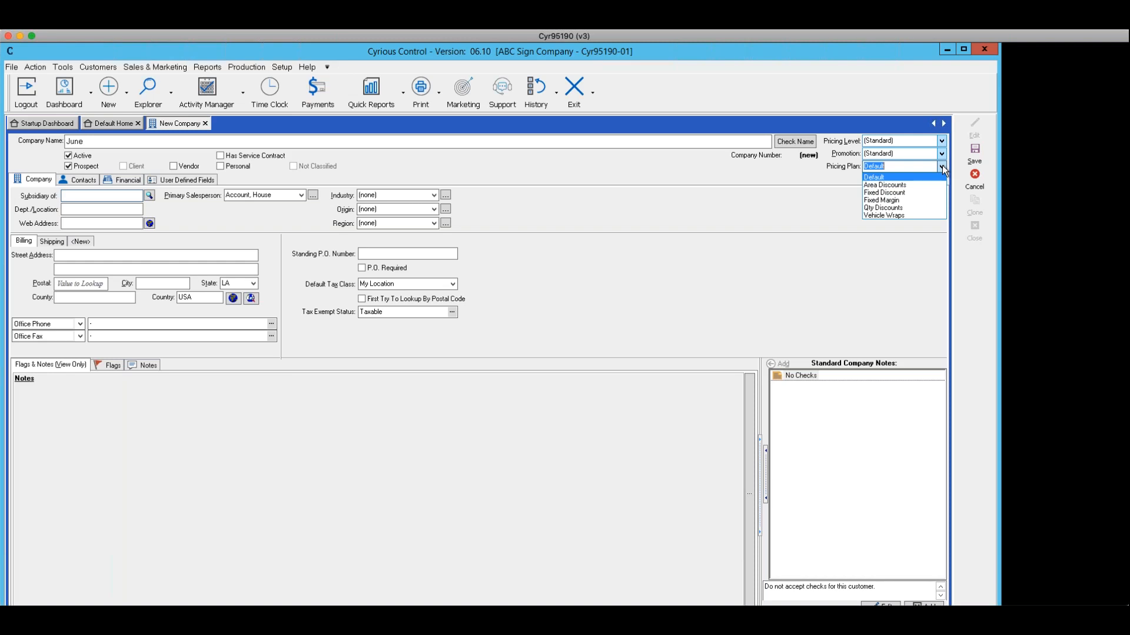
left_click(753, 212)
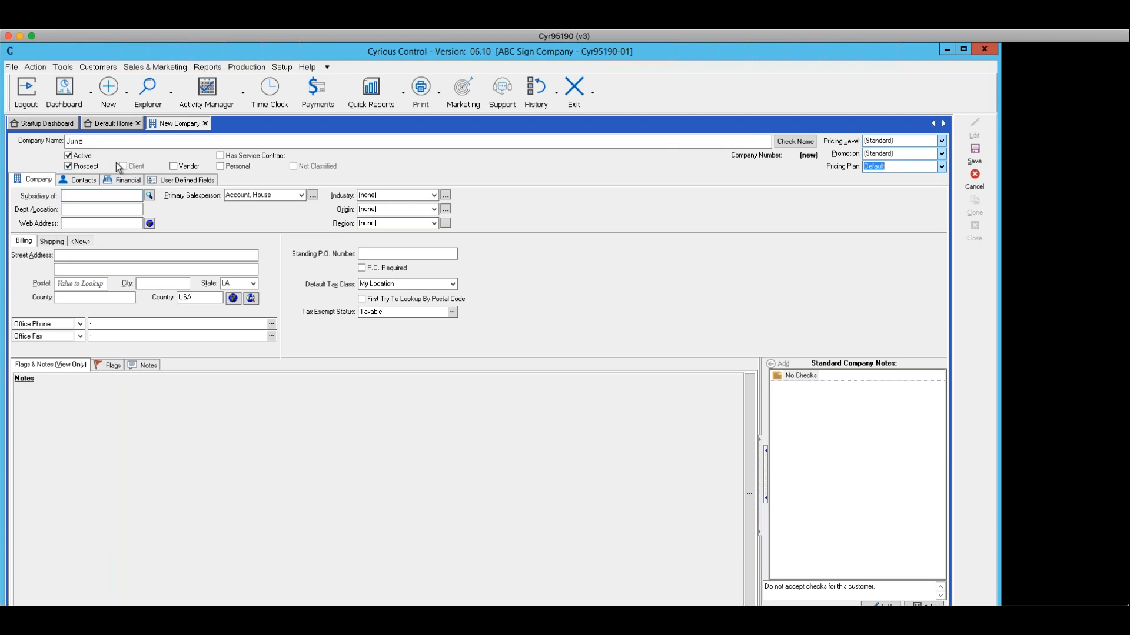
left_click(69, 156)
left_click(68, 156)
Make the company a subsidiary of Cyrokills and assign its primary salesperson from the staff list
left_click(150, 195)
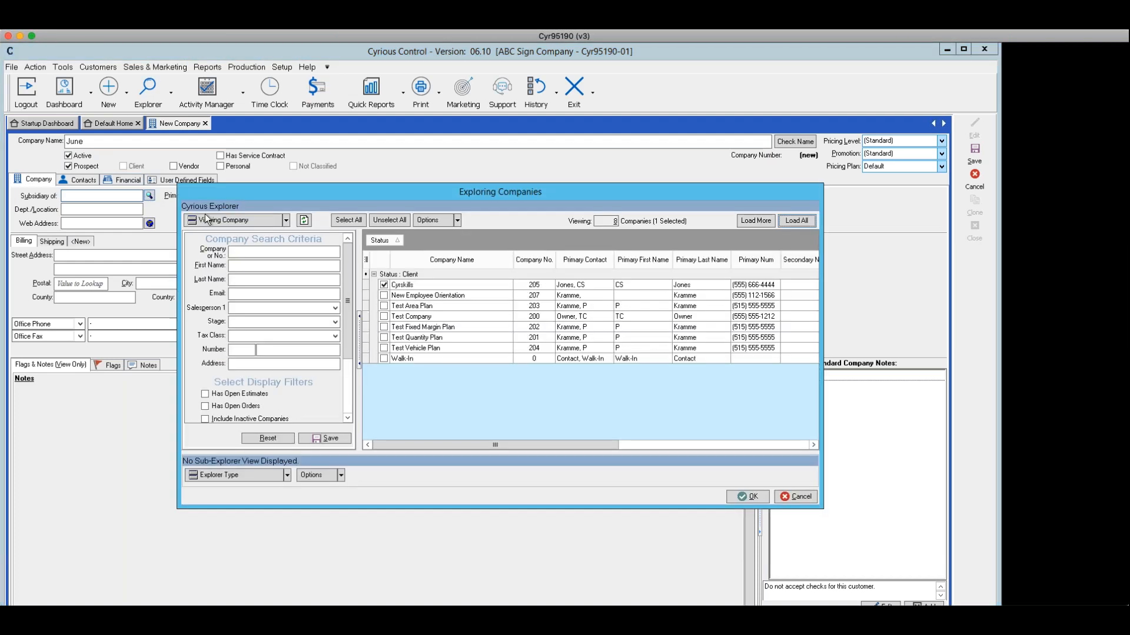
left_click(414, 287)
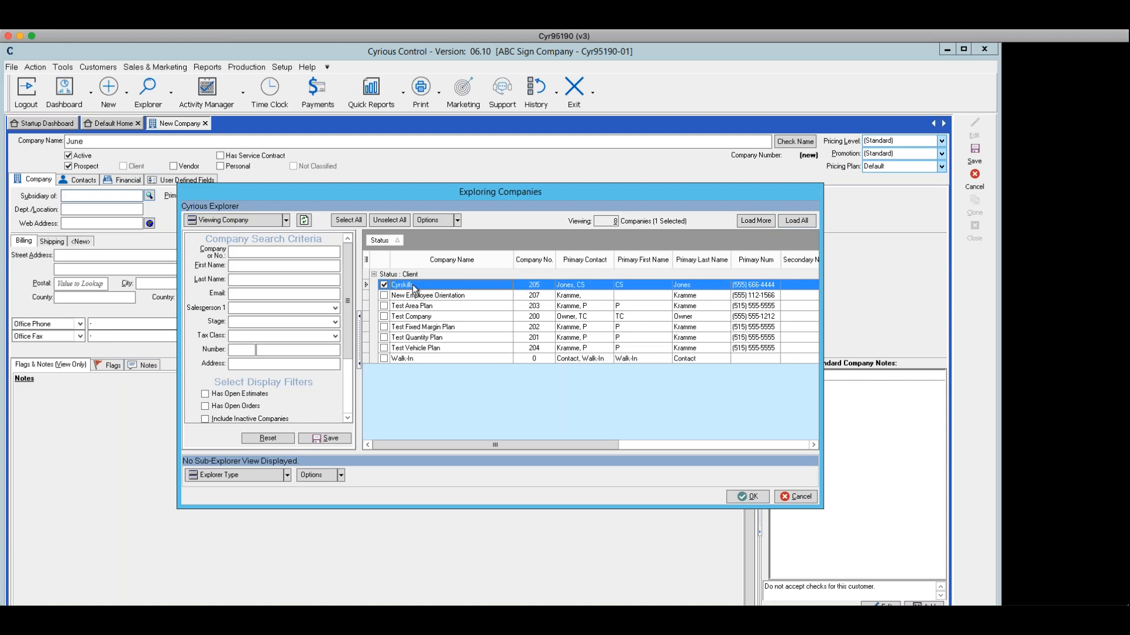
left_click(756, 496)
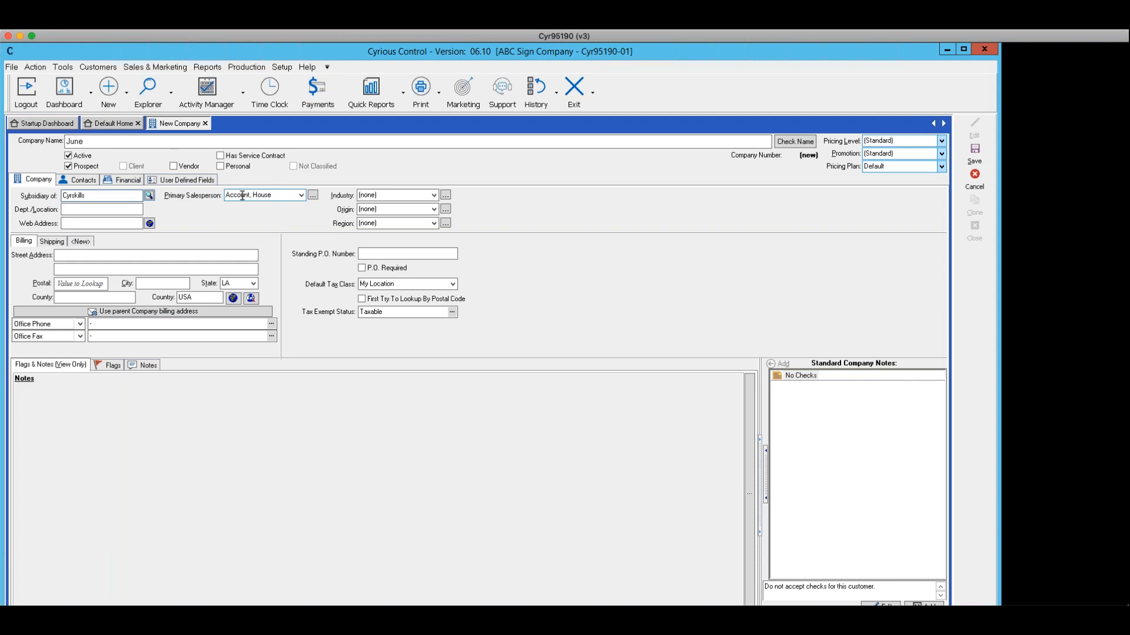
left_click(302, 195)
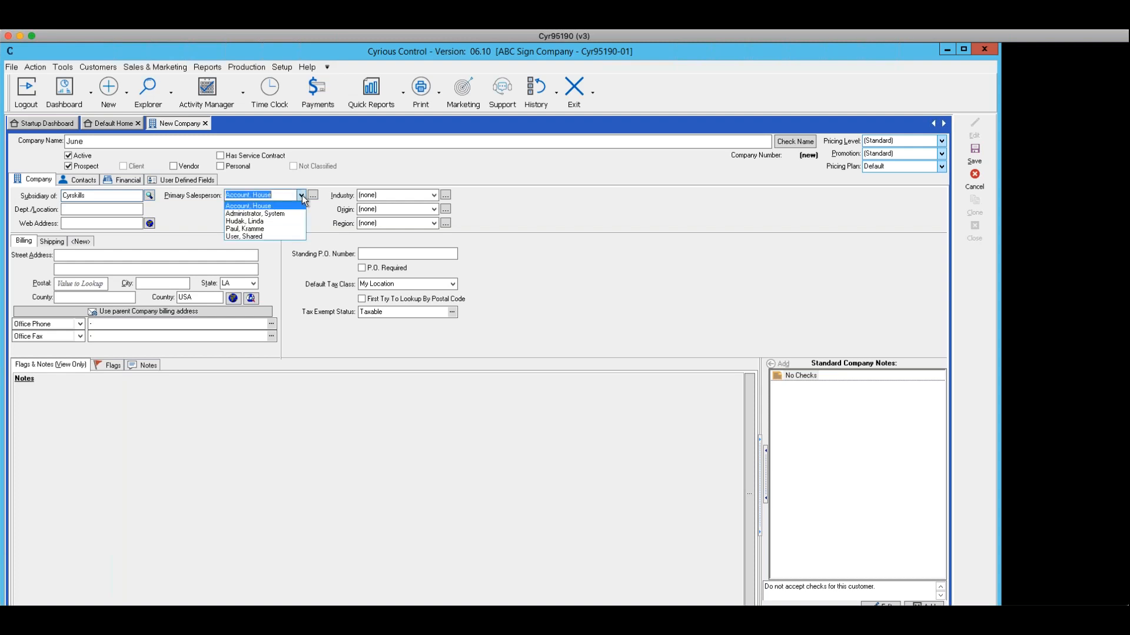
left_click(266, 227)
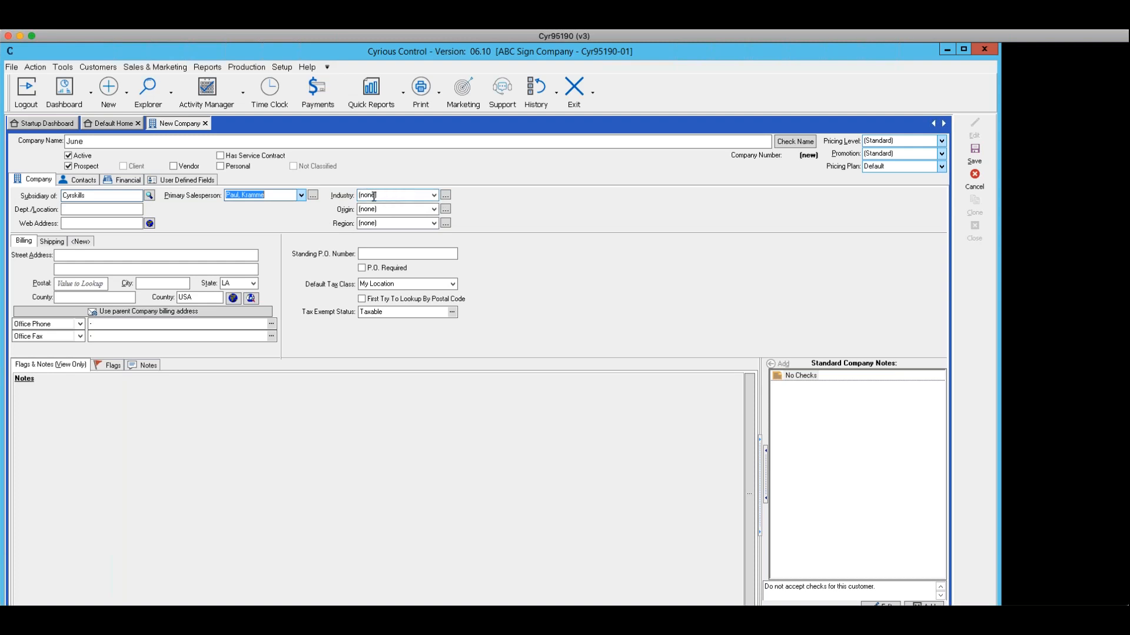
Browse the Industry list options
left_click(434, 195)
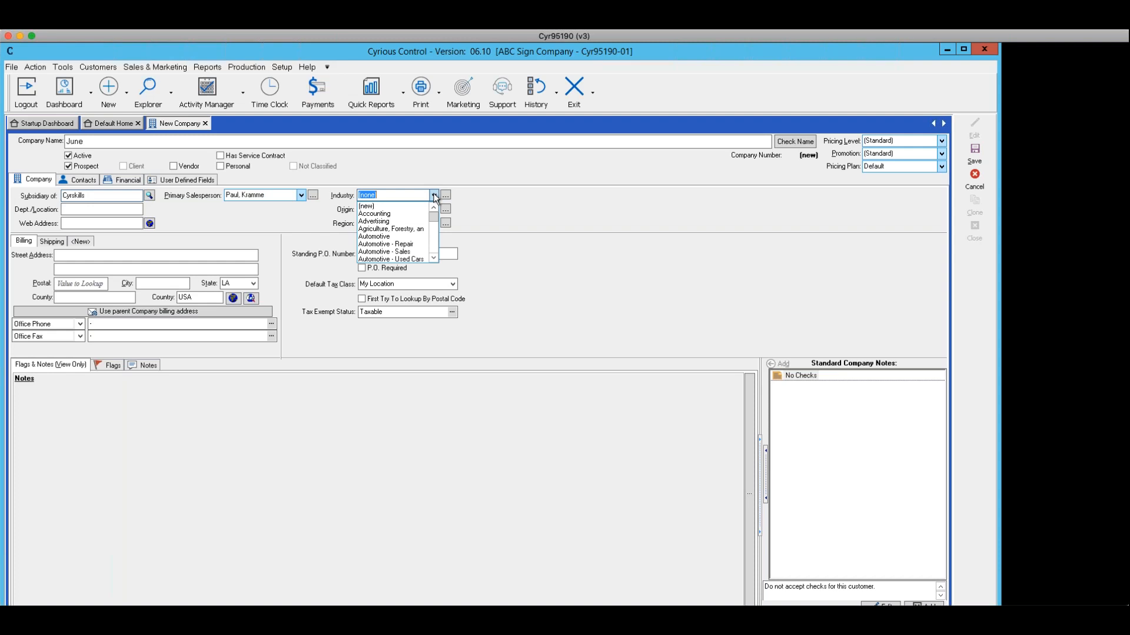
scroll(435, 217, "down", 10)
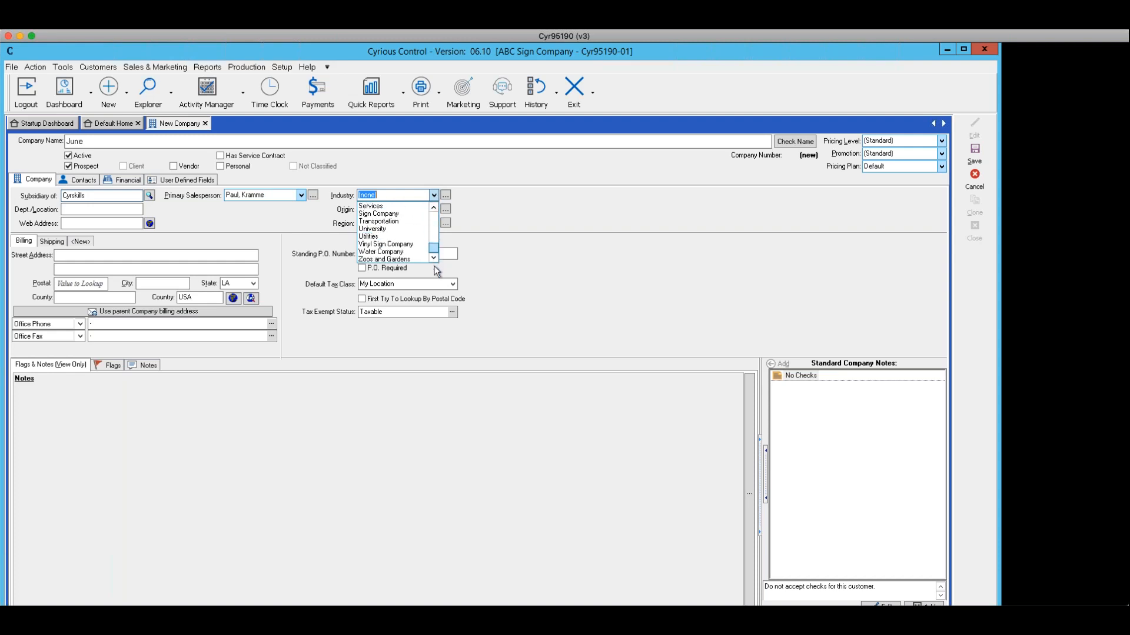
scroll(439, 210, "up", 10)
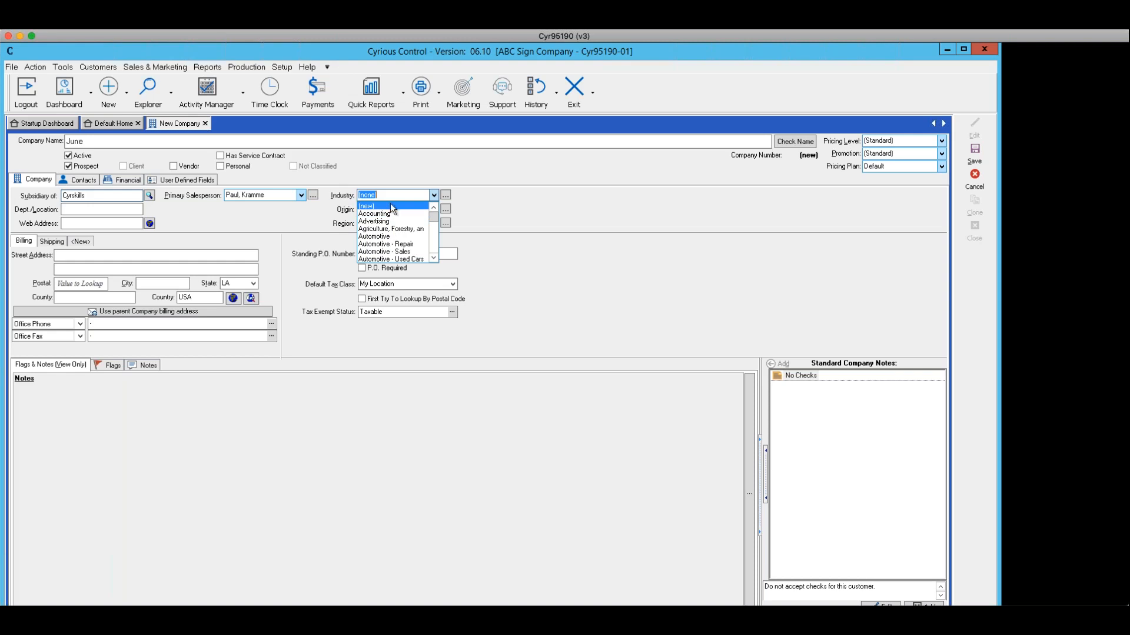
left_click(471, 206)
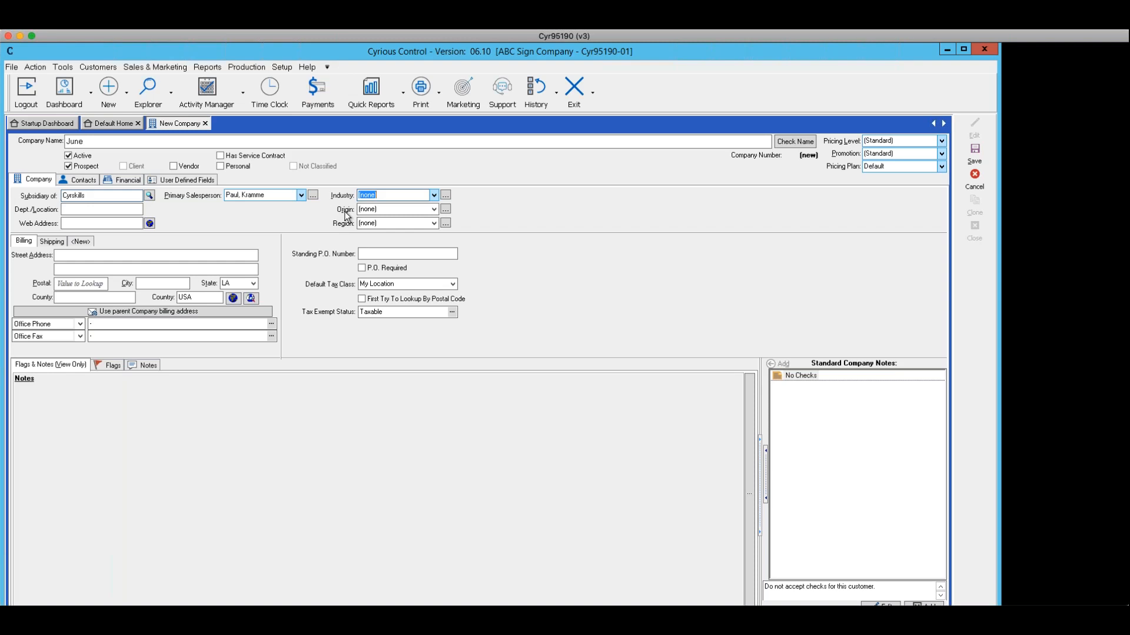
Browse the Origin and Region list options
left_click(434, 210)
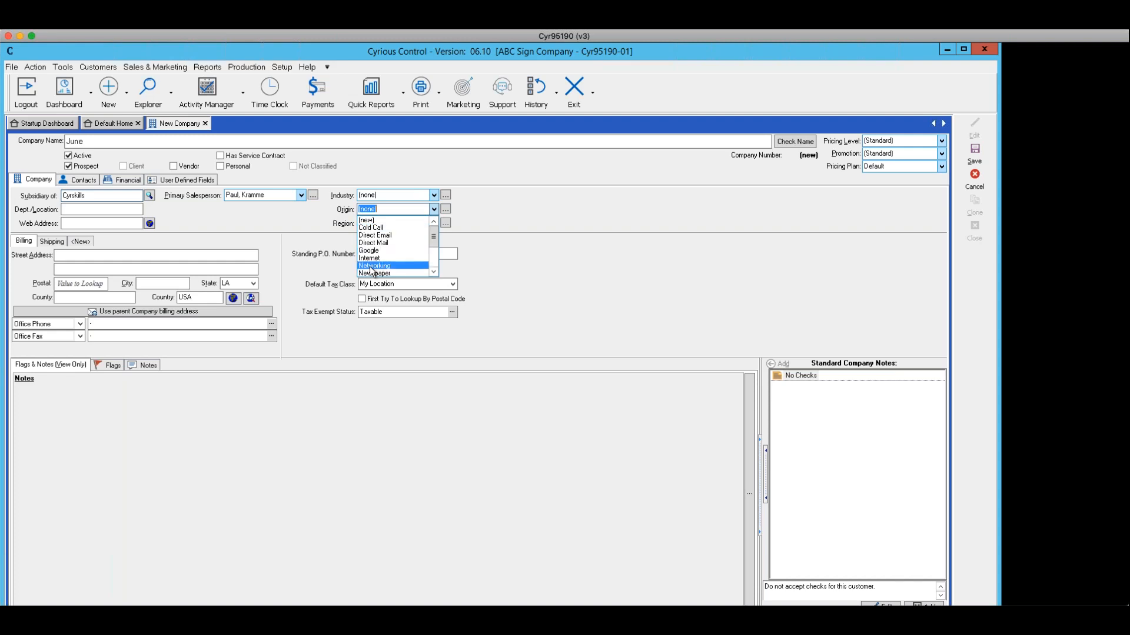
left_click(434, 272)
scroll(437, 275, "down", 2)
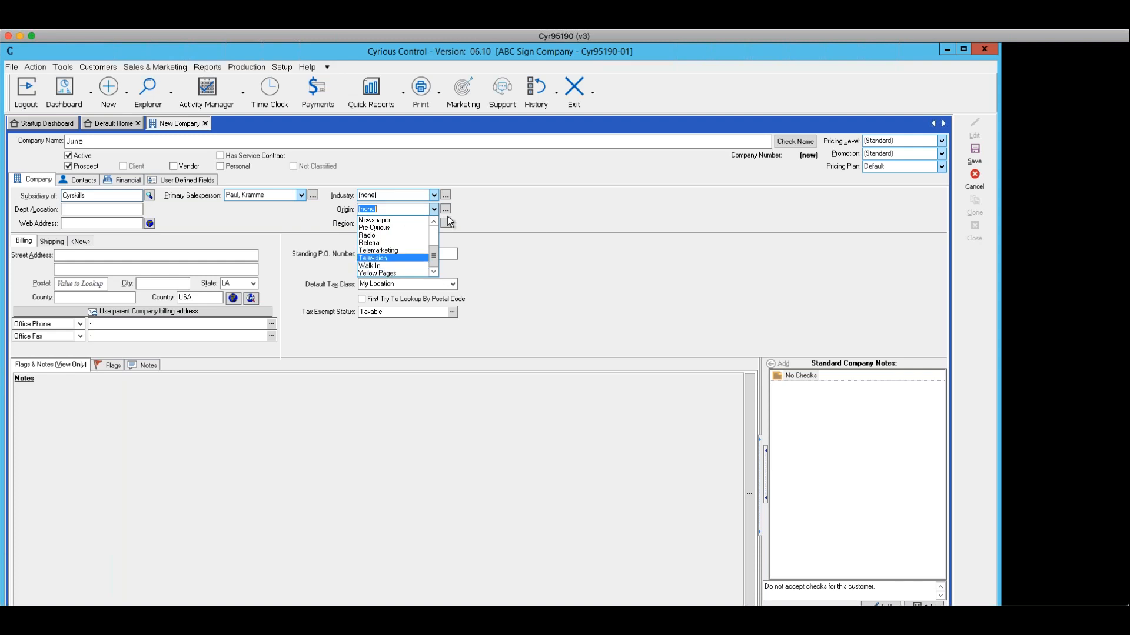
left_click(508, 211)
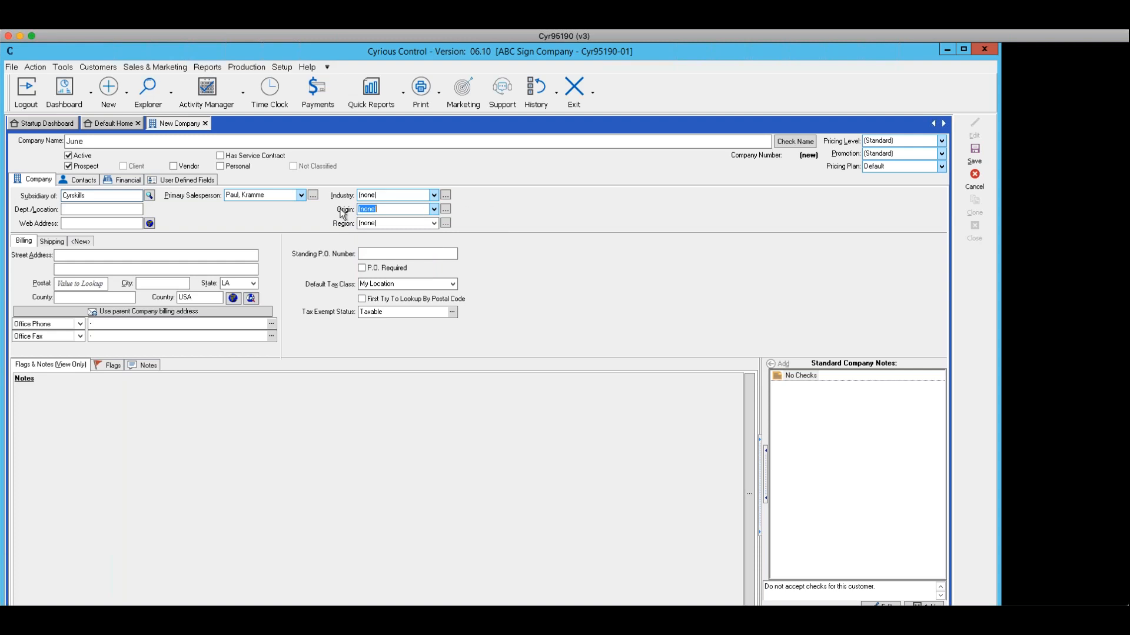
left_click(433, 209)
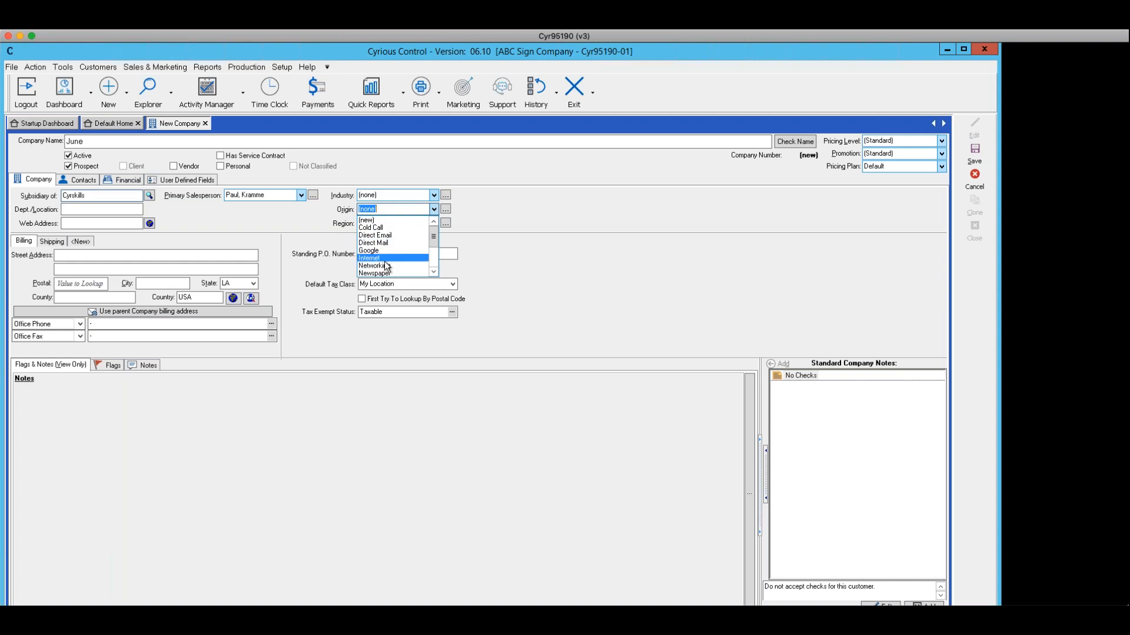
left_click(522, 240)
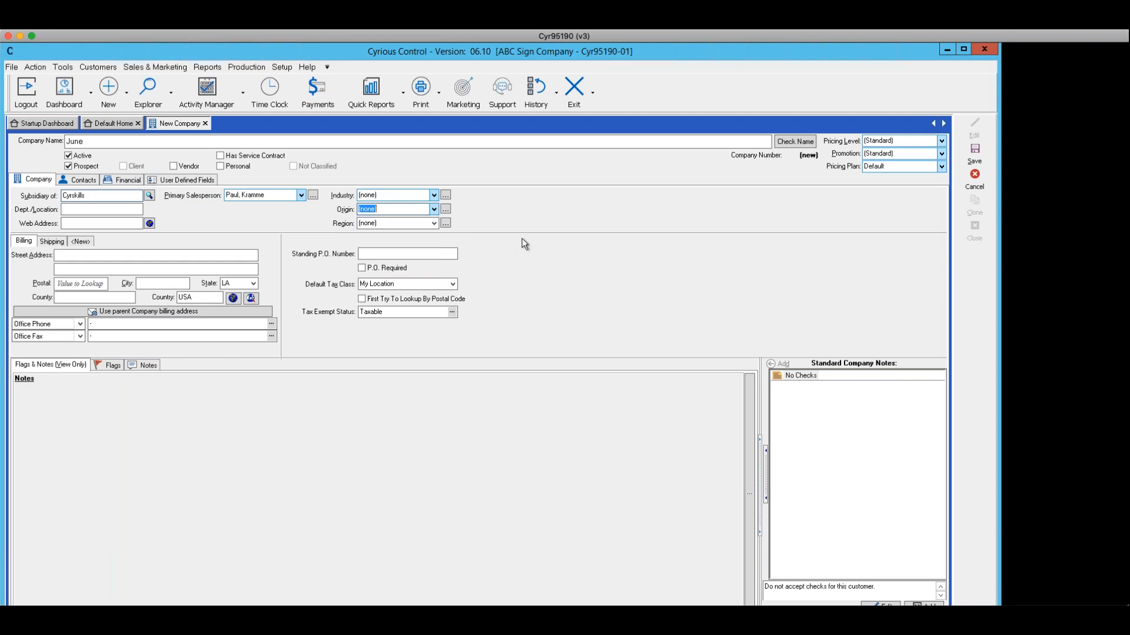
left_click(435, 223)
left_click(434, 224)
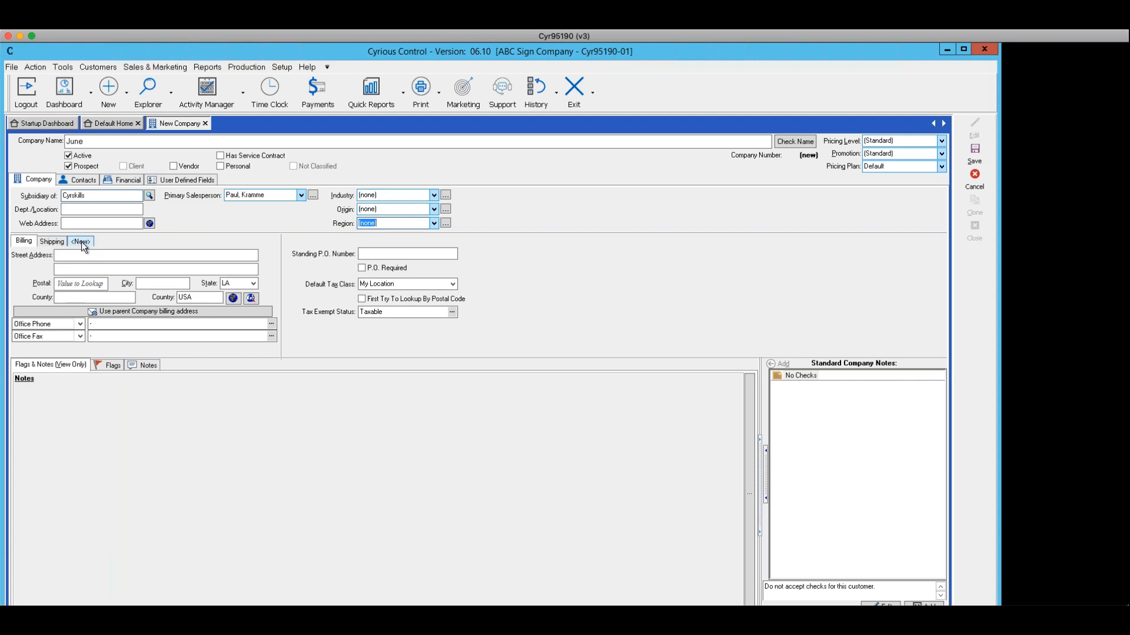
Compare the billing and shipping address tabs and create a new company shipping address from the parent's
left_click(26, 243)
left_click(52, 242)
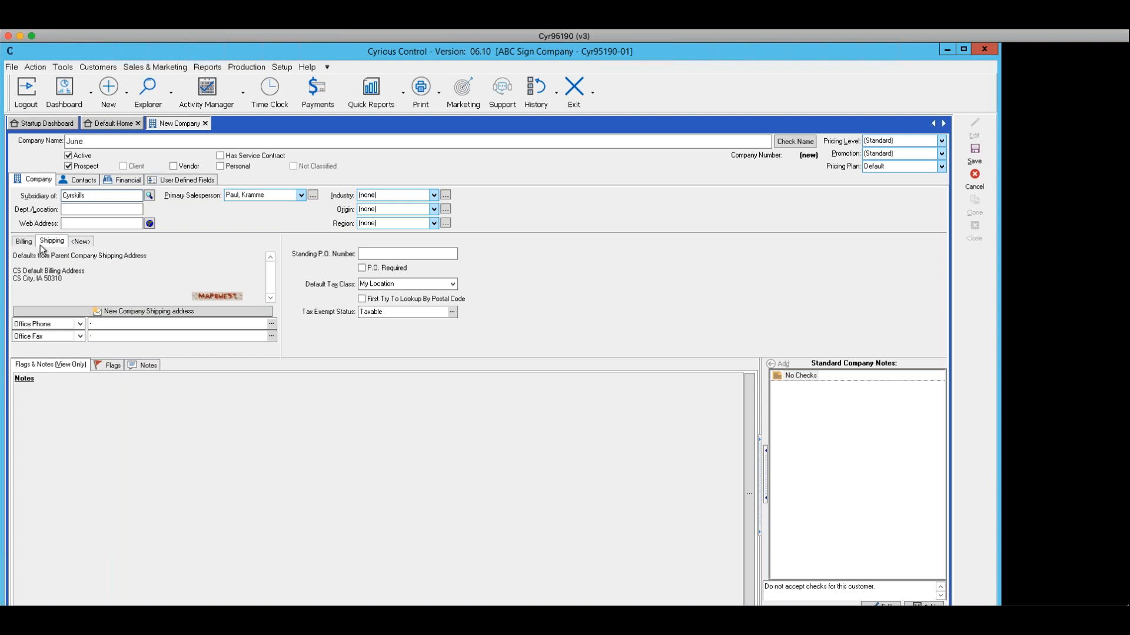
left_click(23, 242)
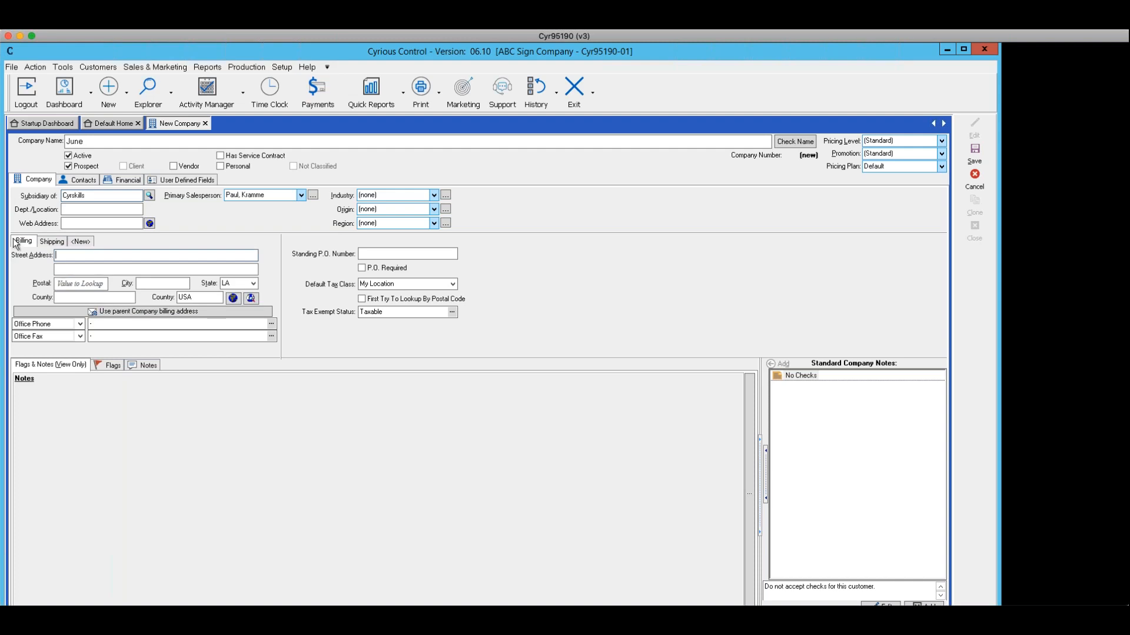
left_click(52, 242)
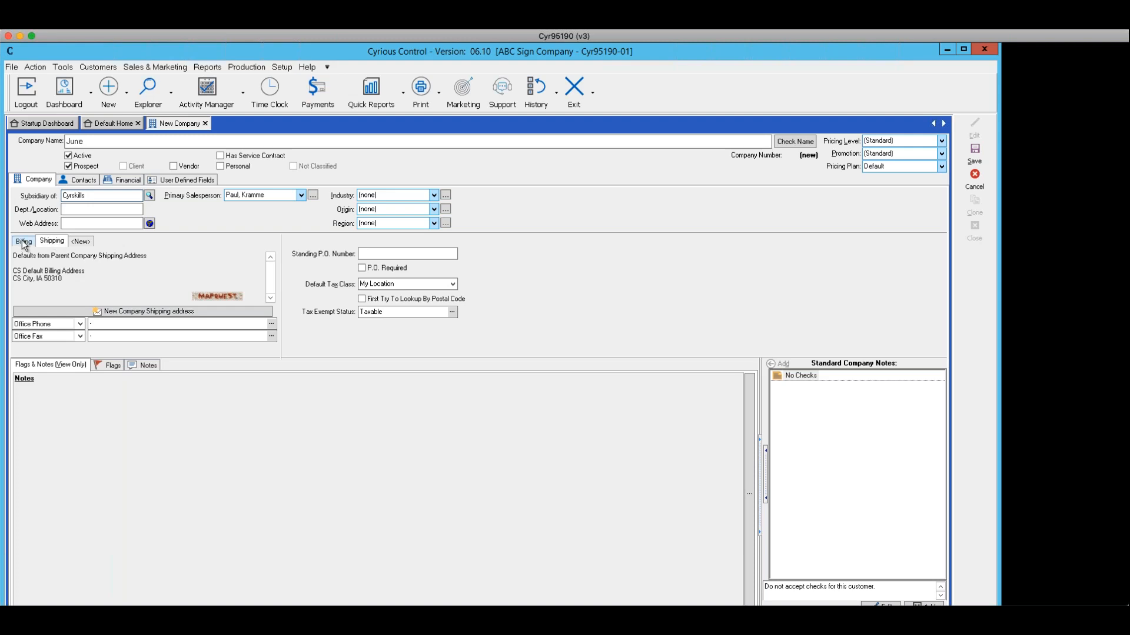
left_click(51, 242)
left_click(67, 310)
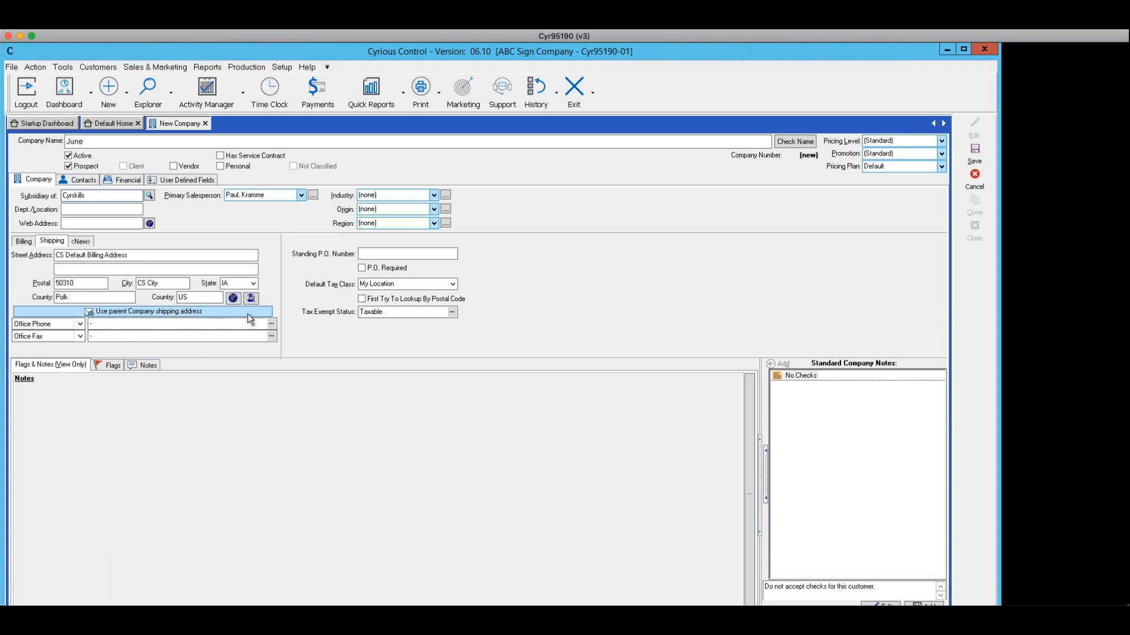
Add a new company address named 2
left_click(82, 241)
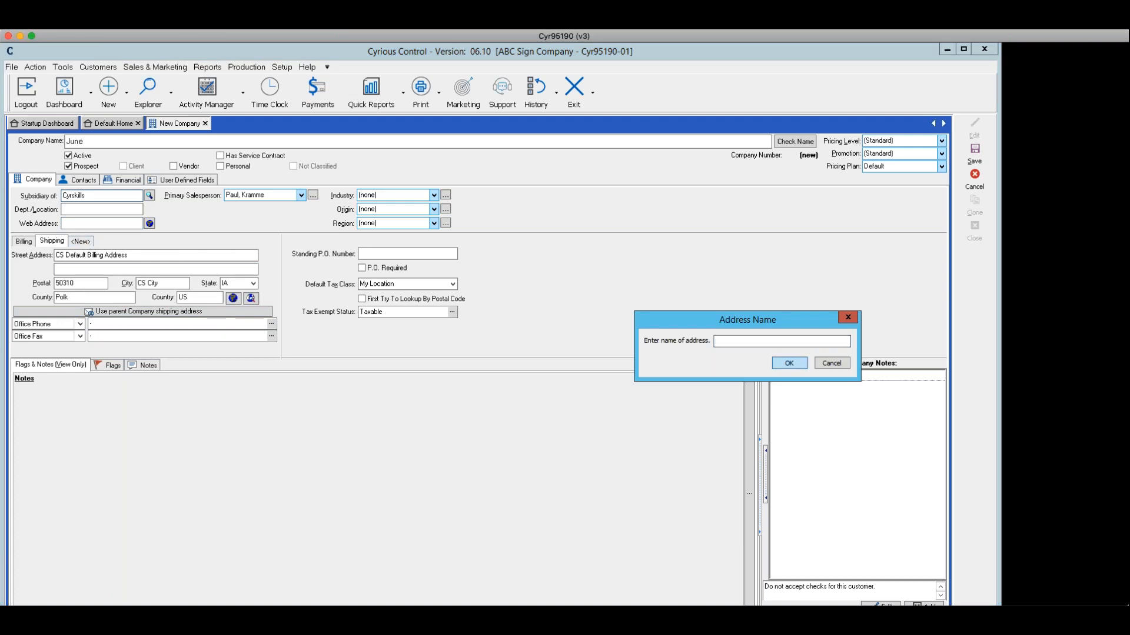
left_click(831, 363)
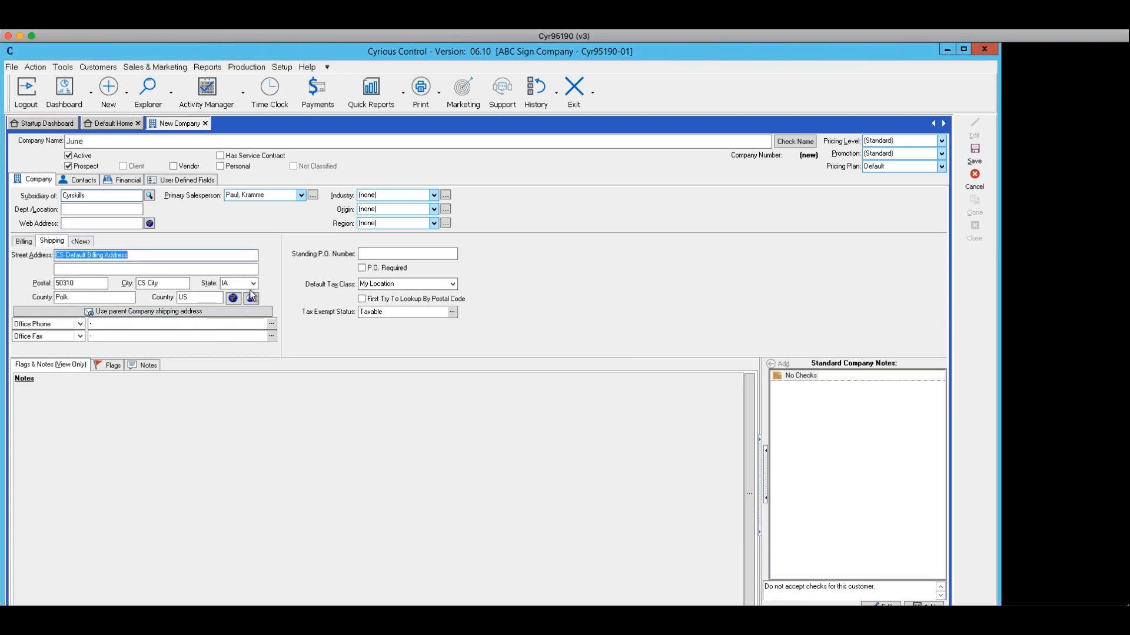
left_click(80, 241)
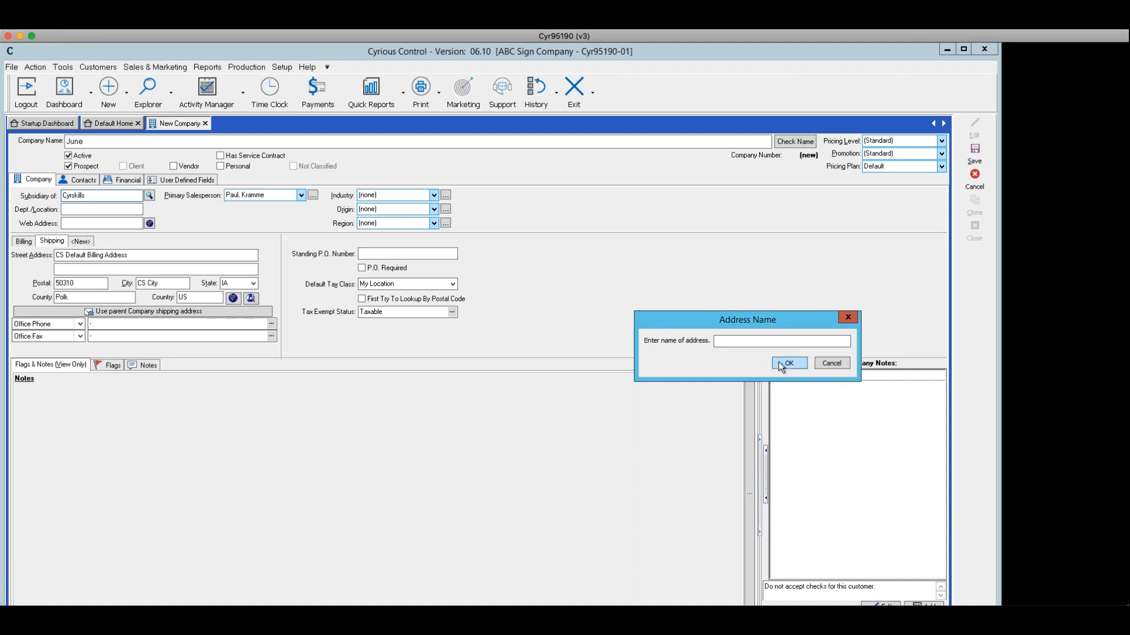
type("2")
left_click(789, 362)
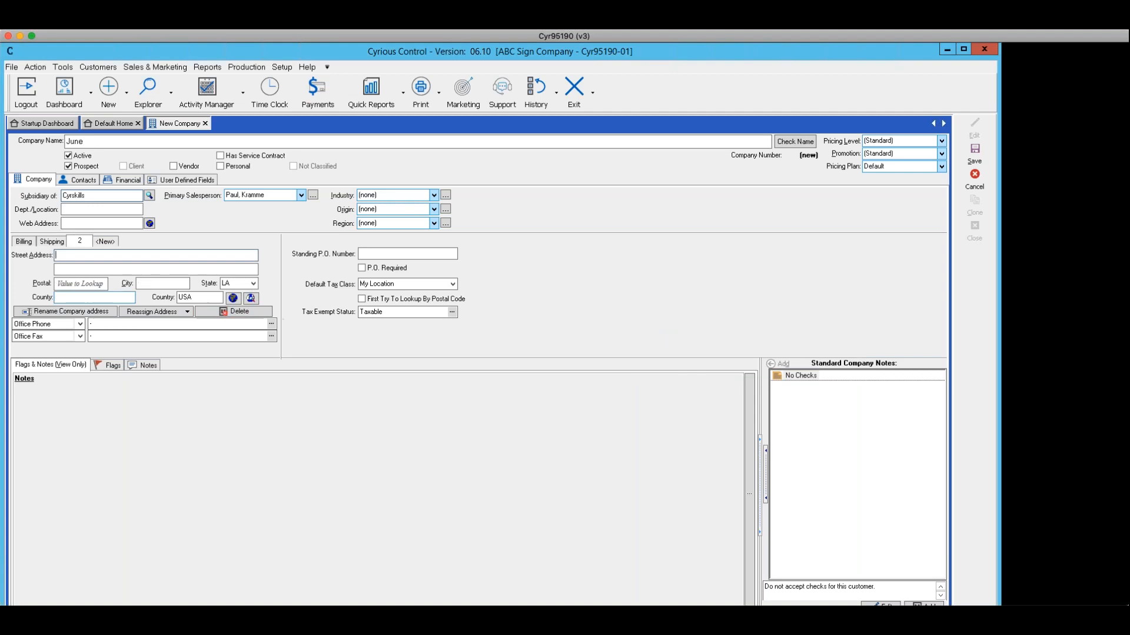
Delete the address named 2
left_click(102, 242)
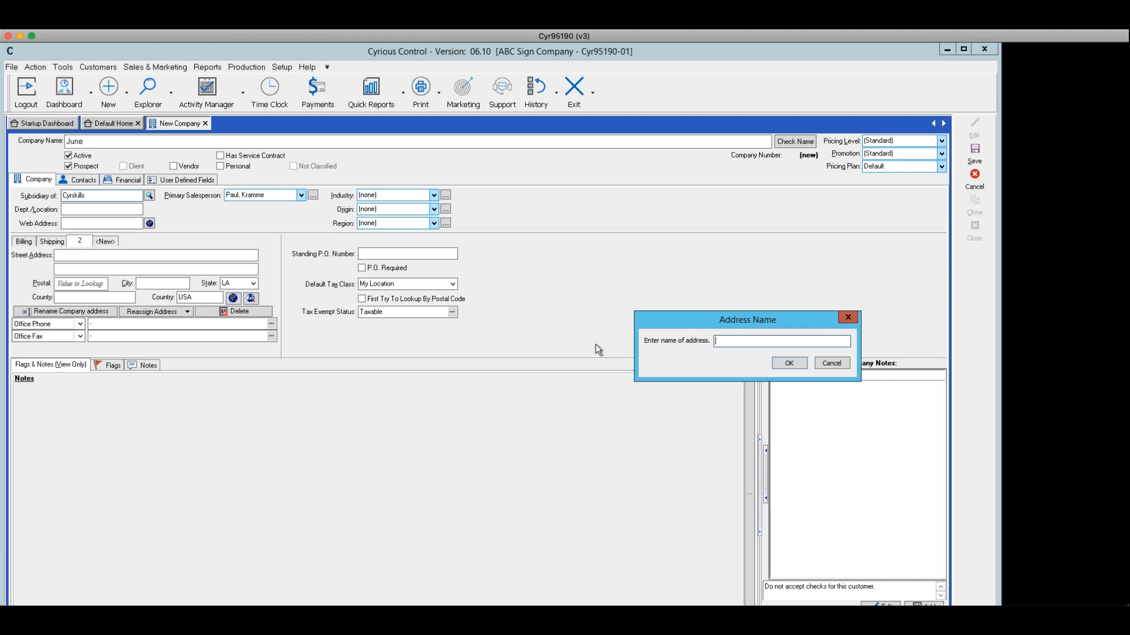
left_click(830, 363)
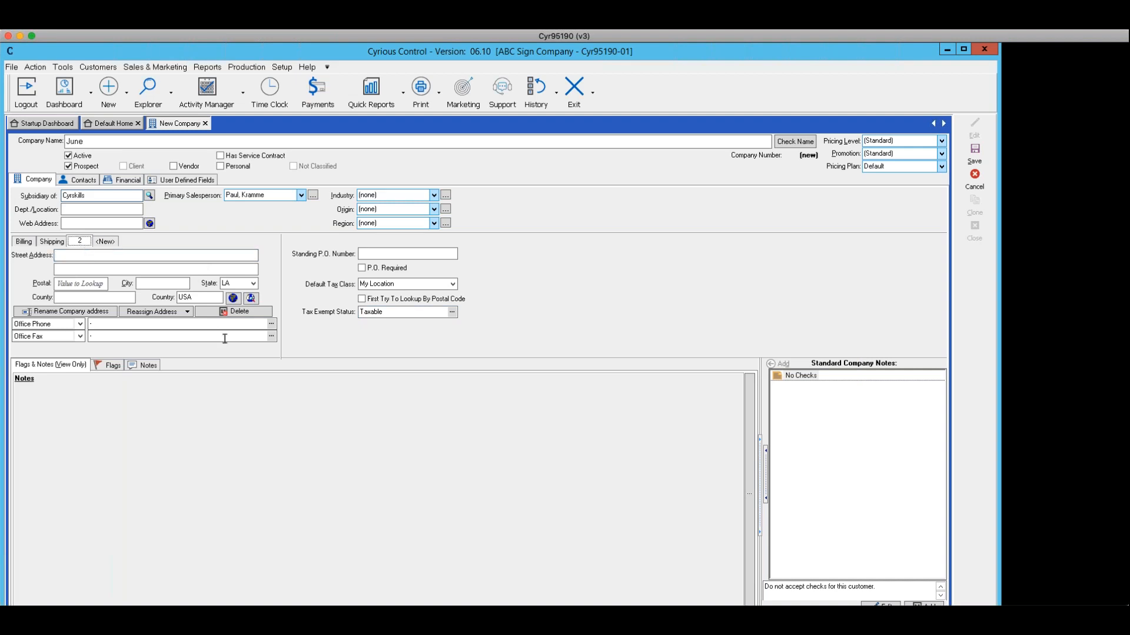
left_click(231, 310)
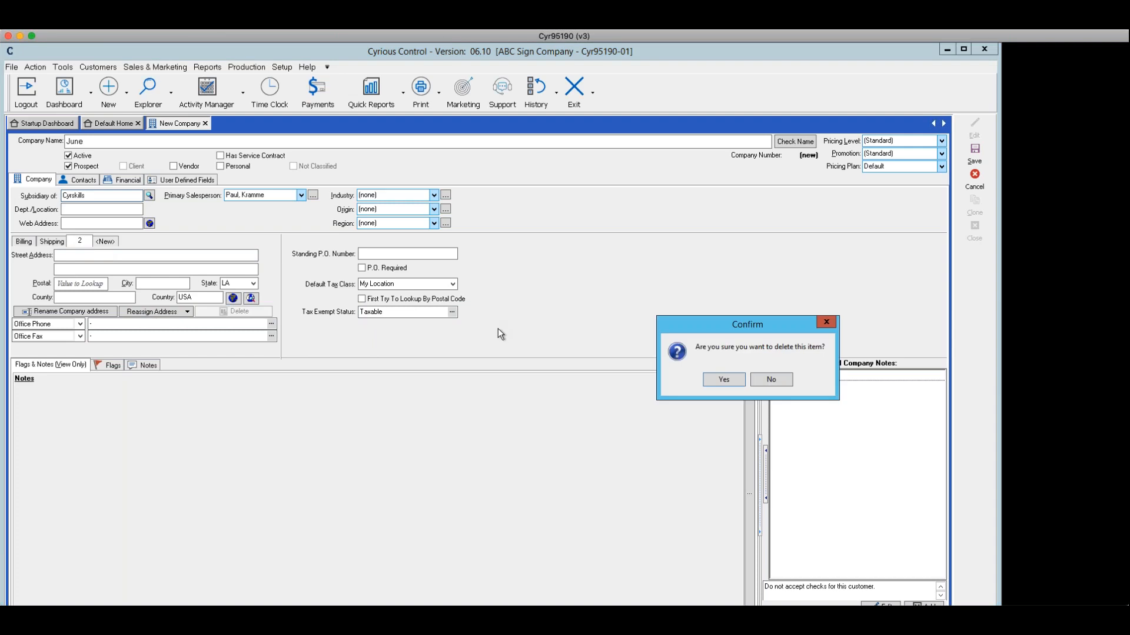
left_click(721, 379)
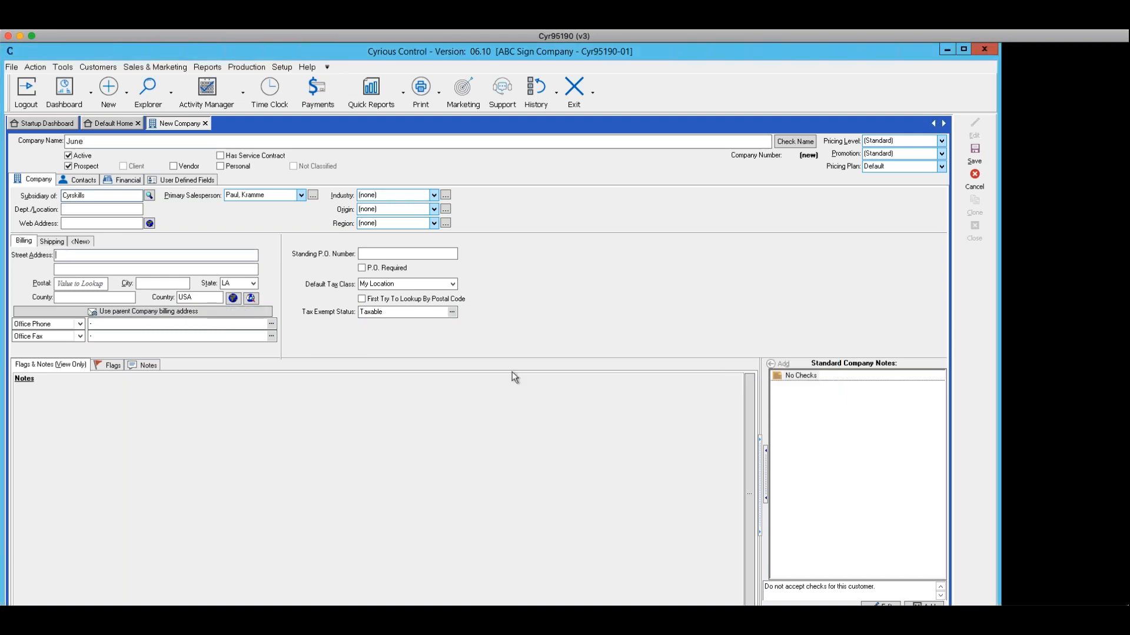
Review the shipping address's Standing P.O. Number, Default Tax Class options and Tax Exempt Status list
left_click(50, 242)
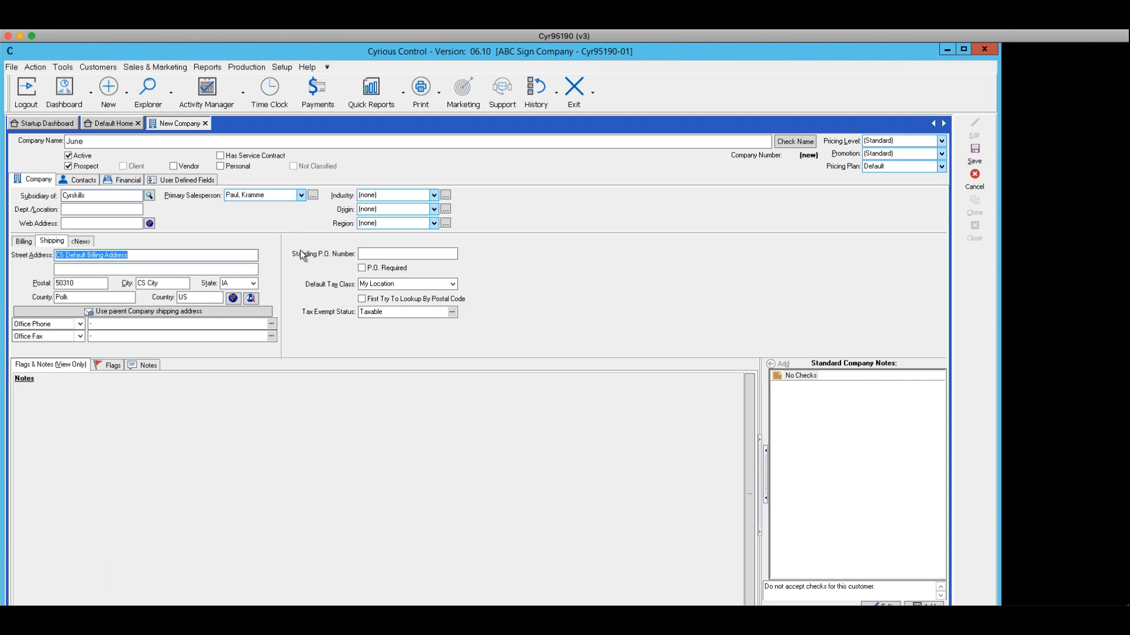
left_click(370, 253)
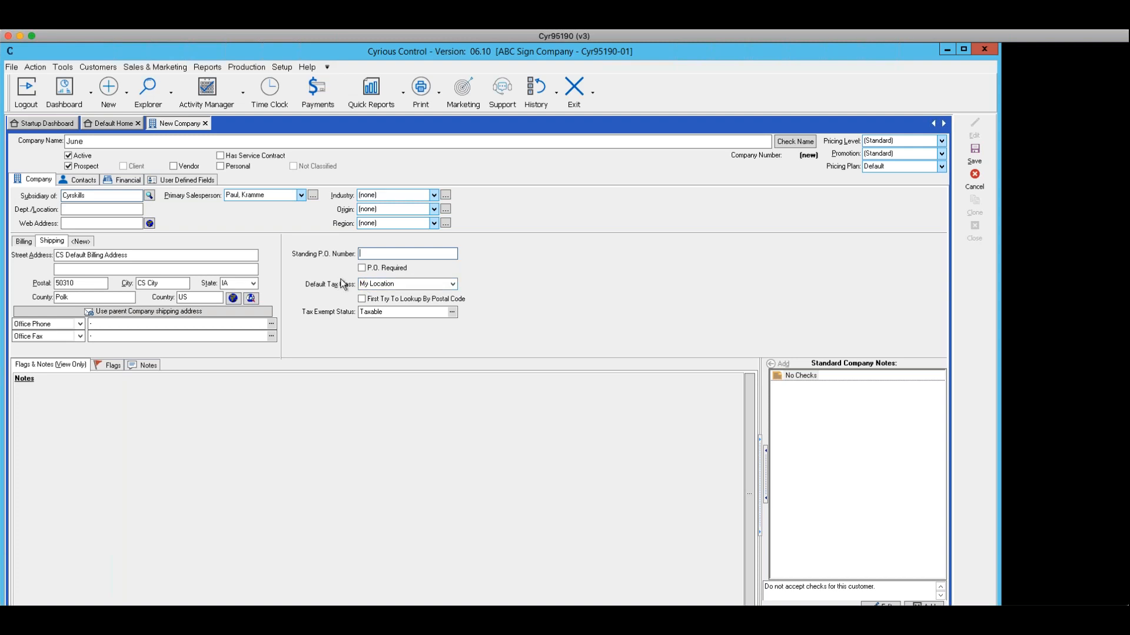
left_click(452, 284)
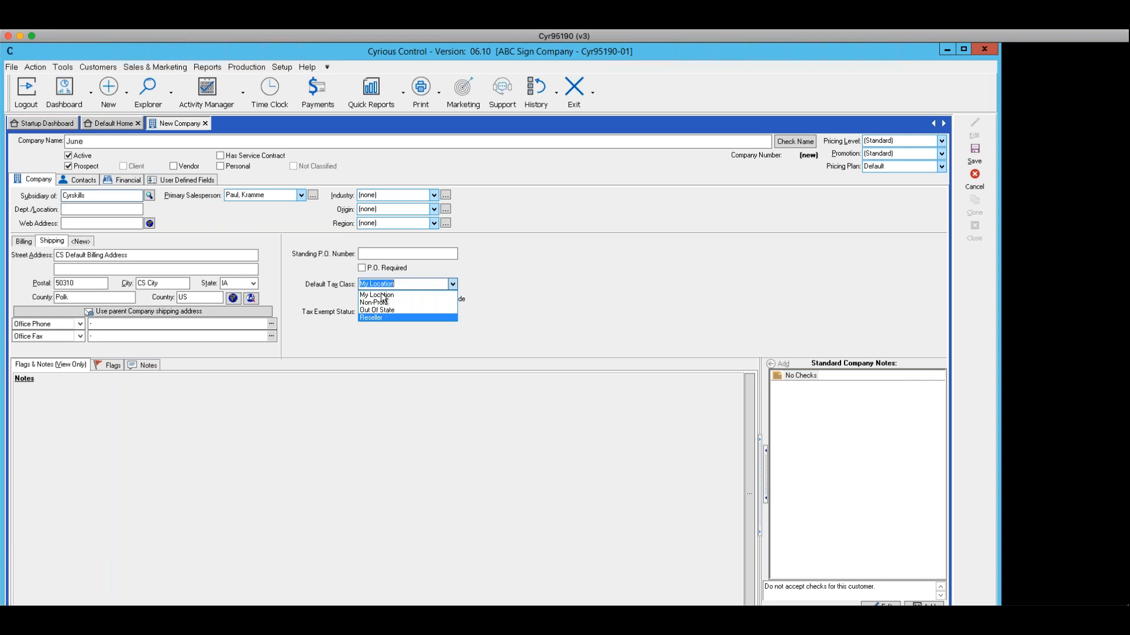
left_click(613, 288)
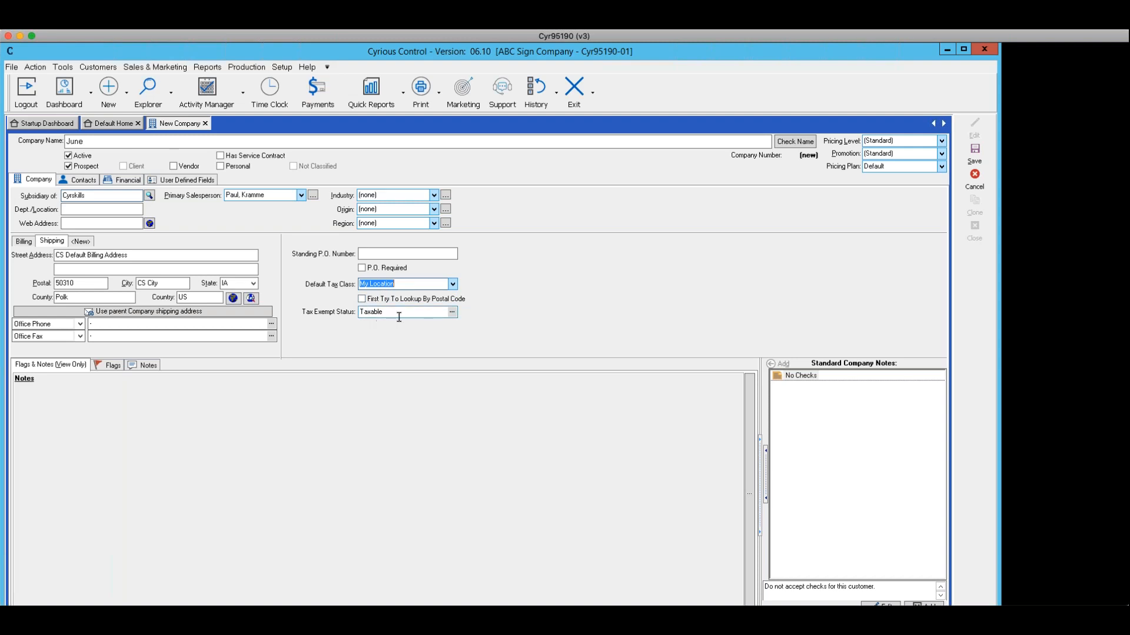
left_click(451, 312)
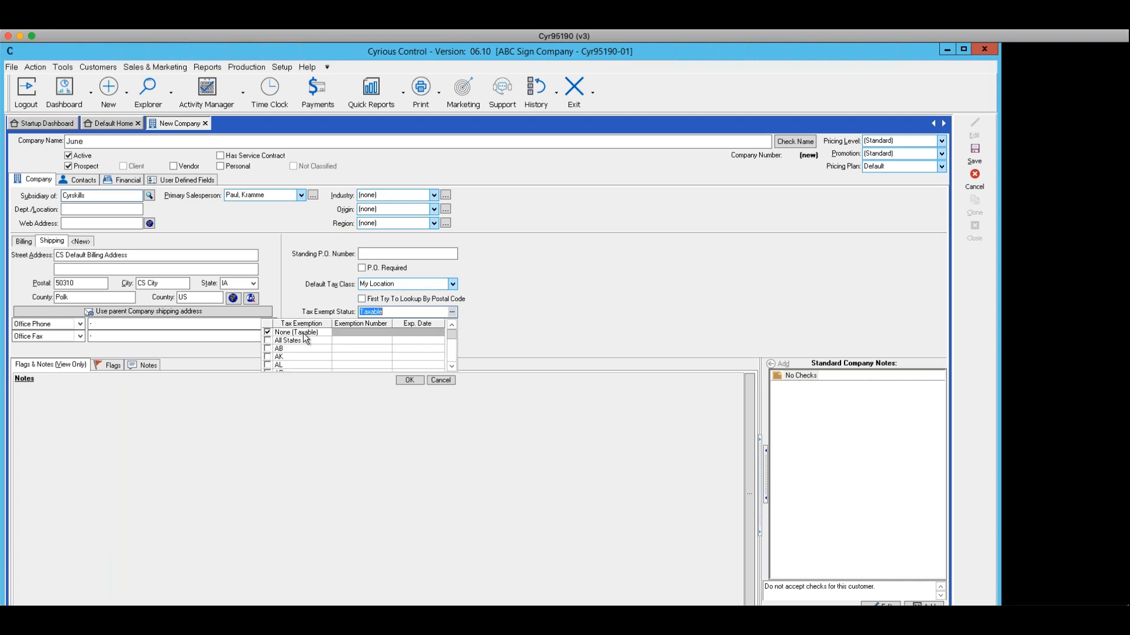
left_click(441, 380)
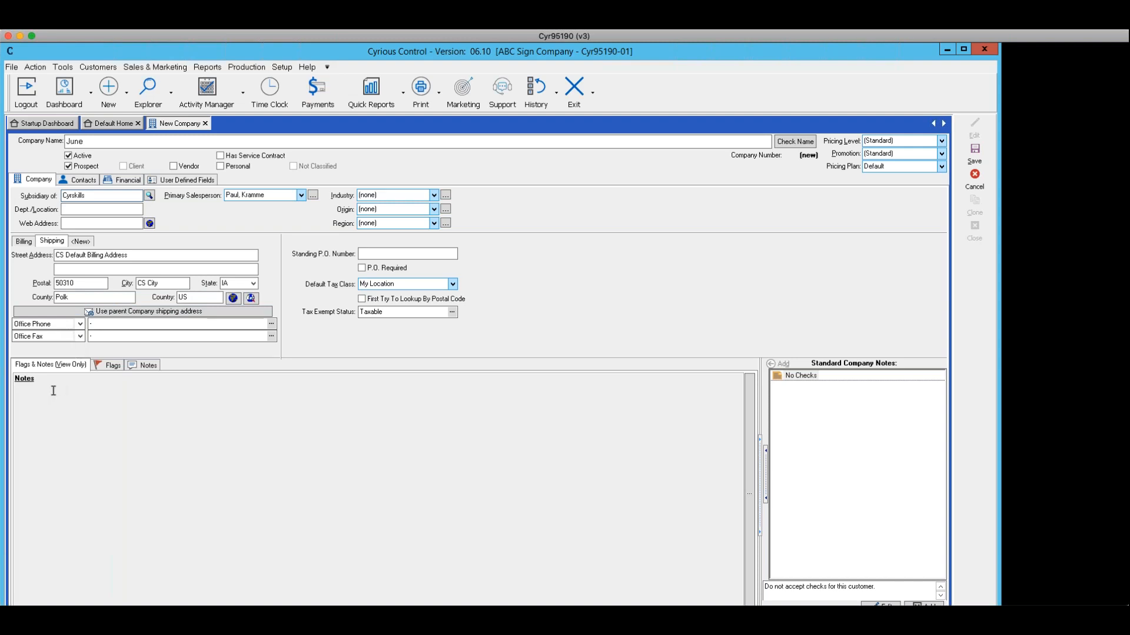
Add the standard note 'Do not accept checks for this customer.' to the company's flags
left_click(114, 365)
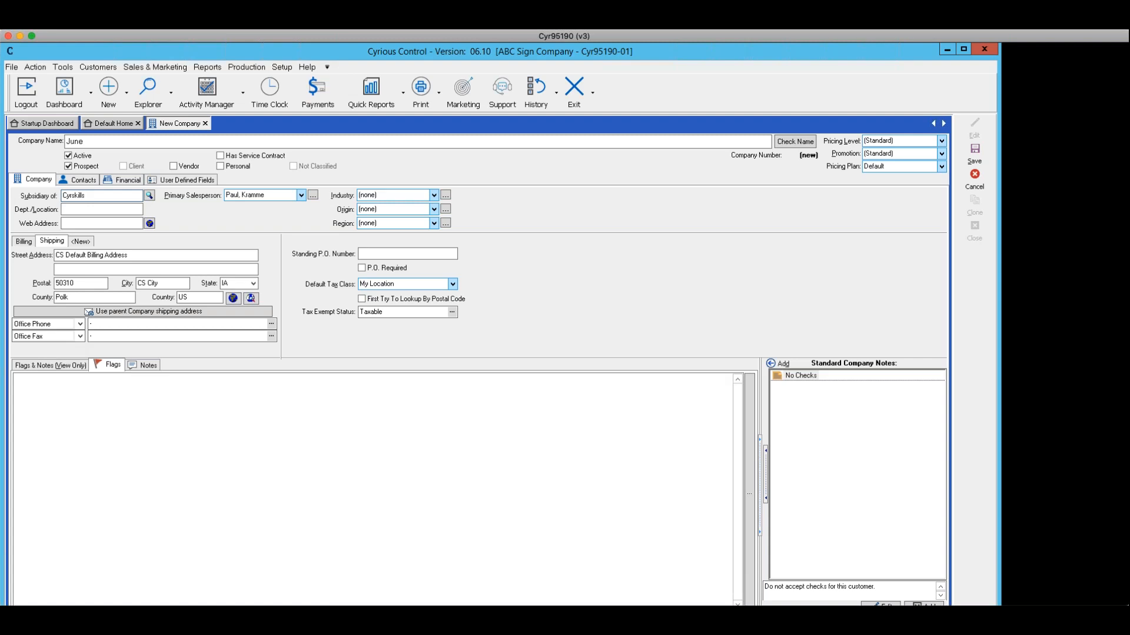
left_click(148, 366)
left_click(115, 365)
left_click(775, 362)
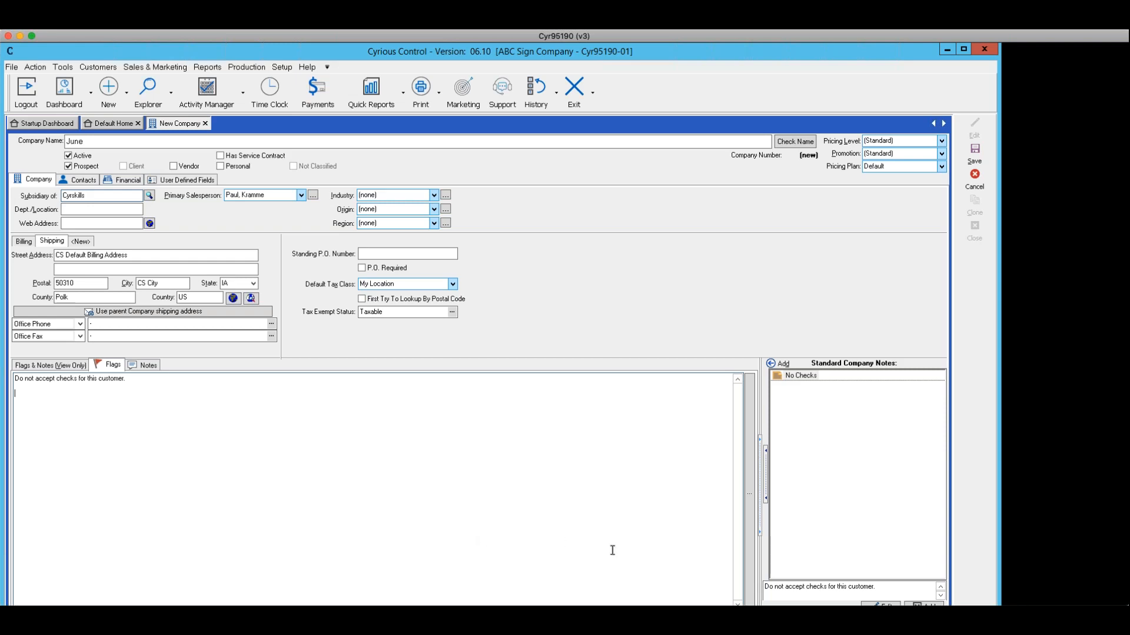
scroll(612, 549, "down", 3)
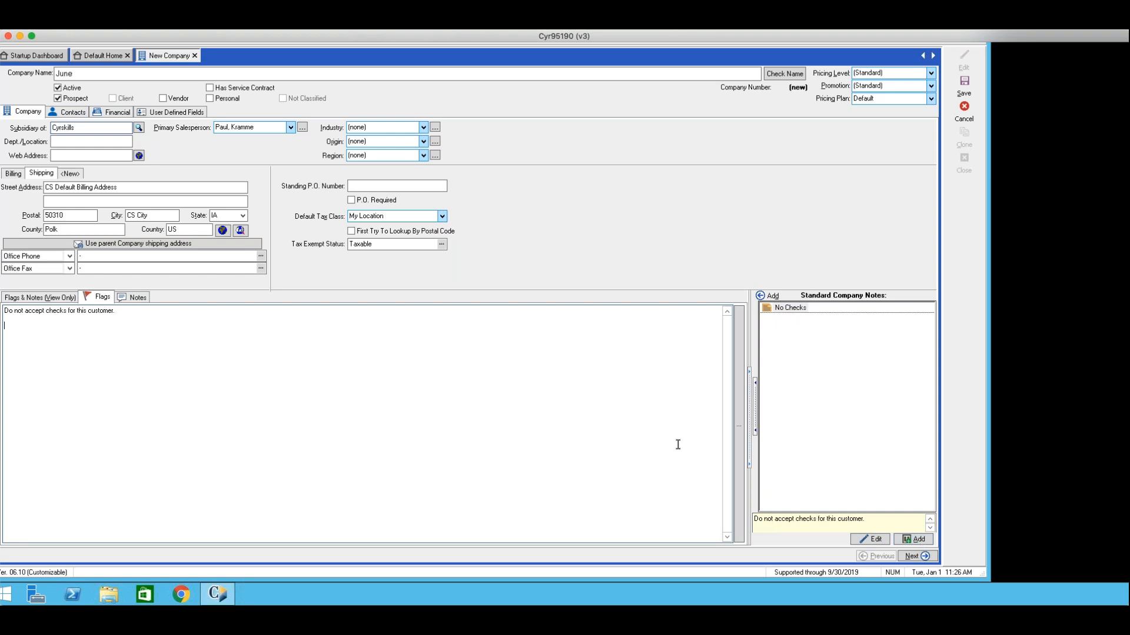
scroll(678, 445, "up", 3)
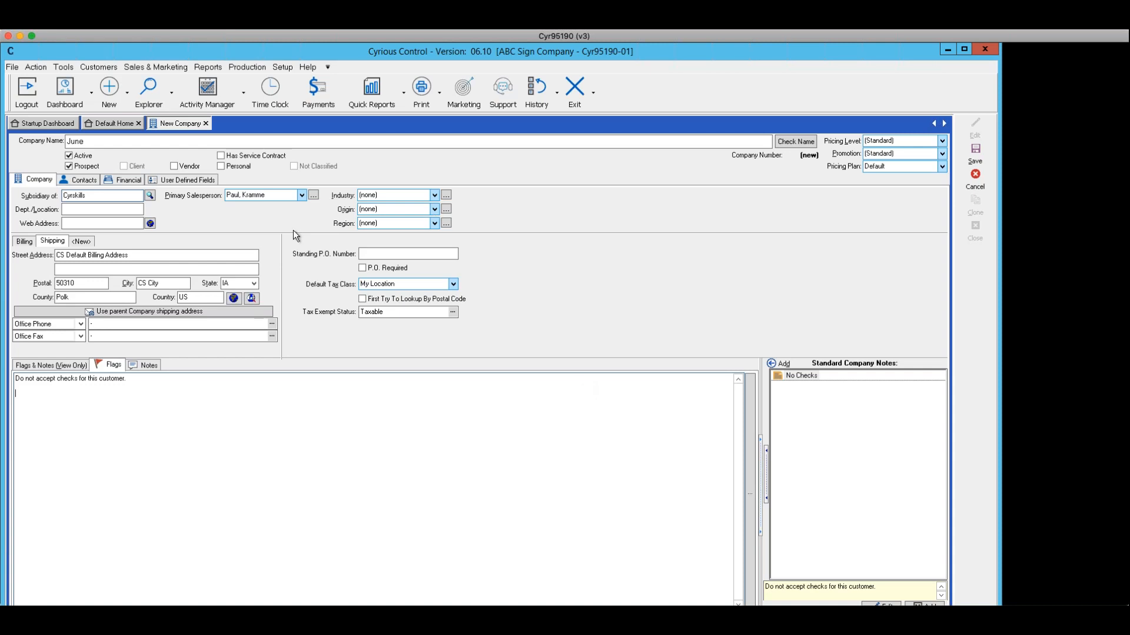
Inspect the new contact's Active Contact toggle, Position list, Email field and billing address
left_click(79, 181)
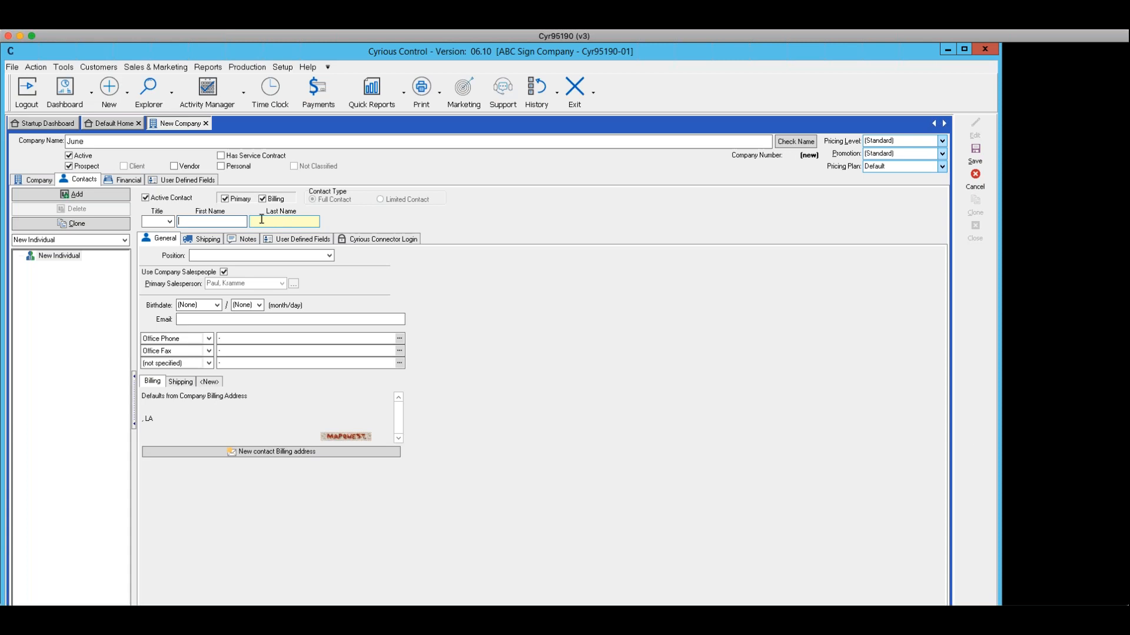
left_click(145, 198)
left_click(145, 198)
left_click(328, 257)
left_click(328, 257)
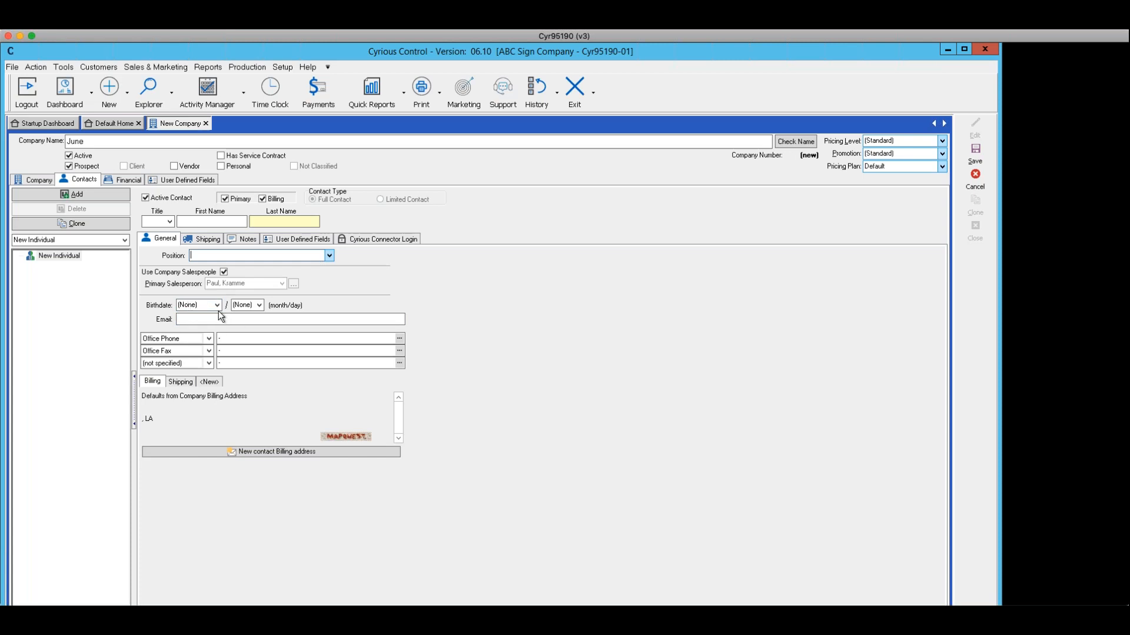
left_click(197, 320)
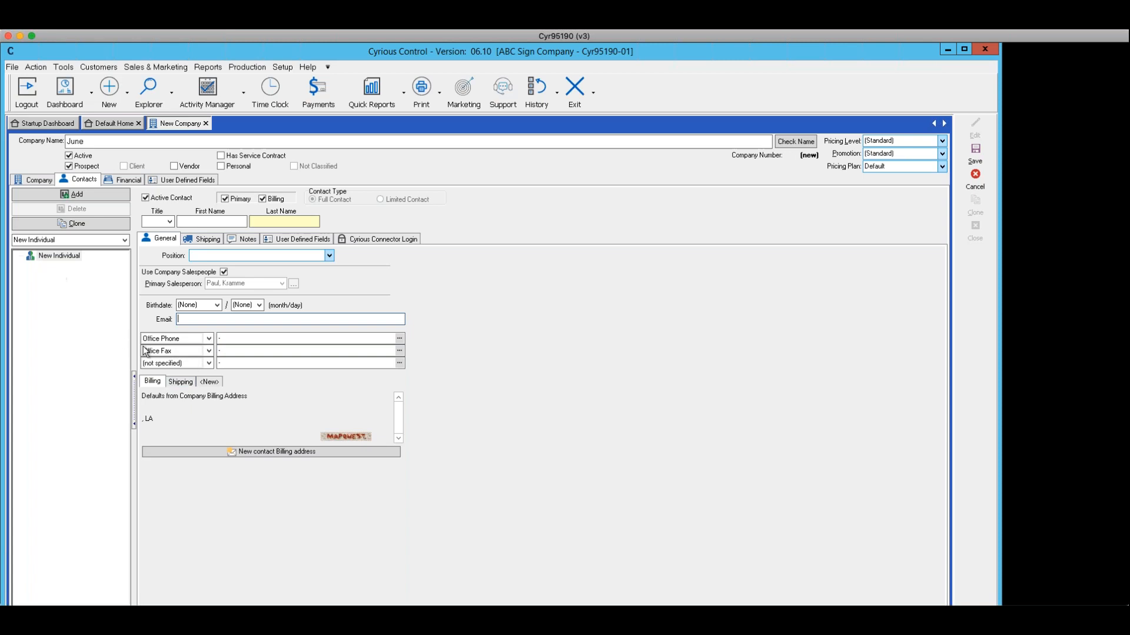
left_click(149, 383)
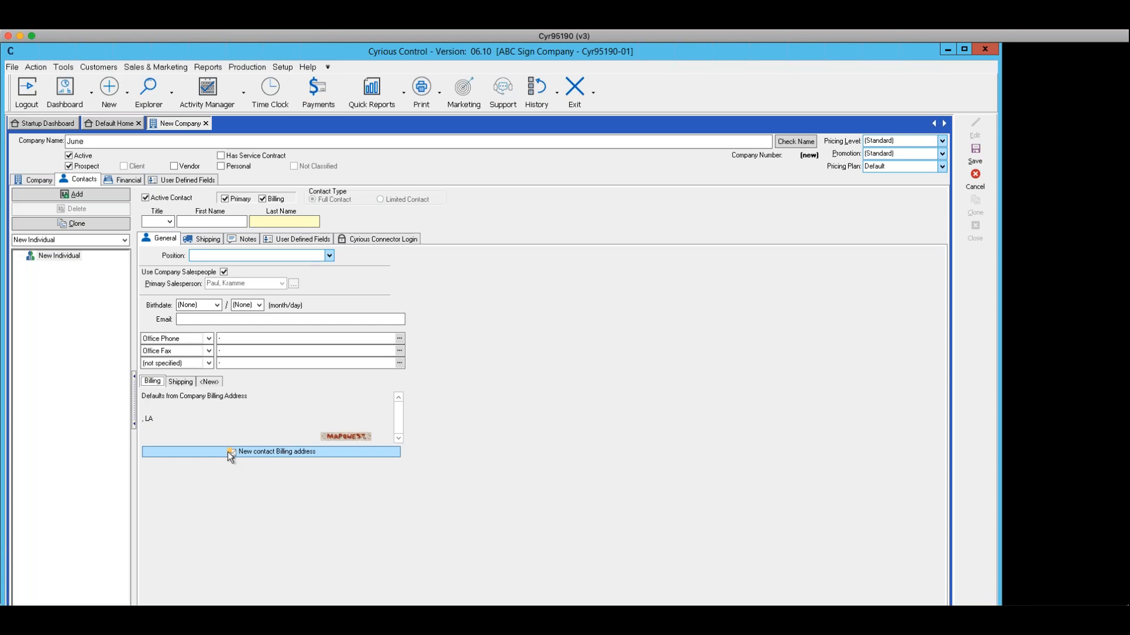
View the contact's Shipping and Notes sections
left_click(201, 240)
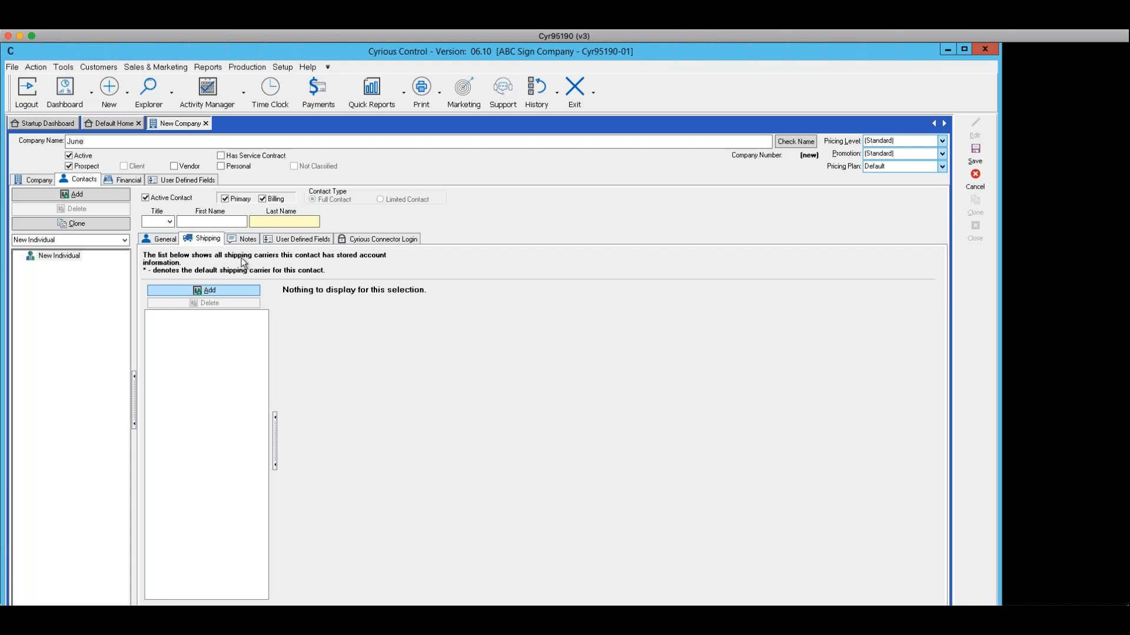
left_click(248, 240)
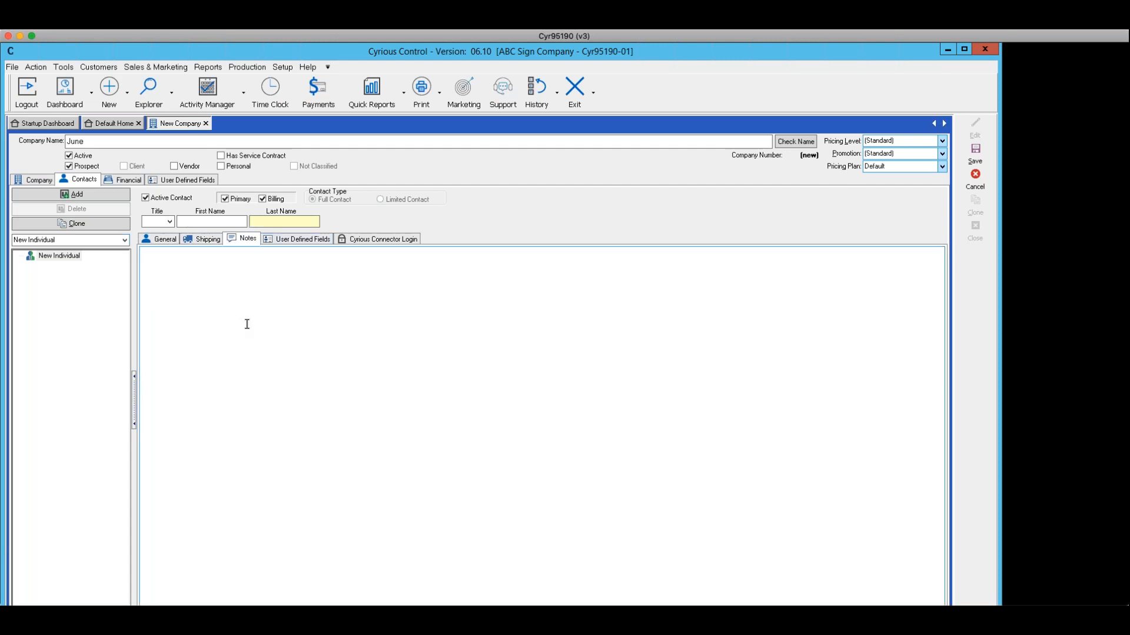
left_click(240, 222)
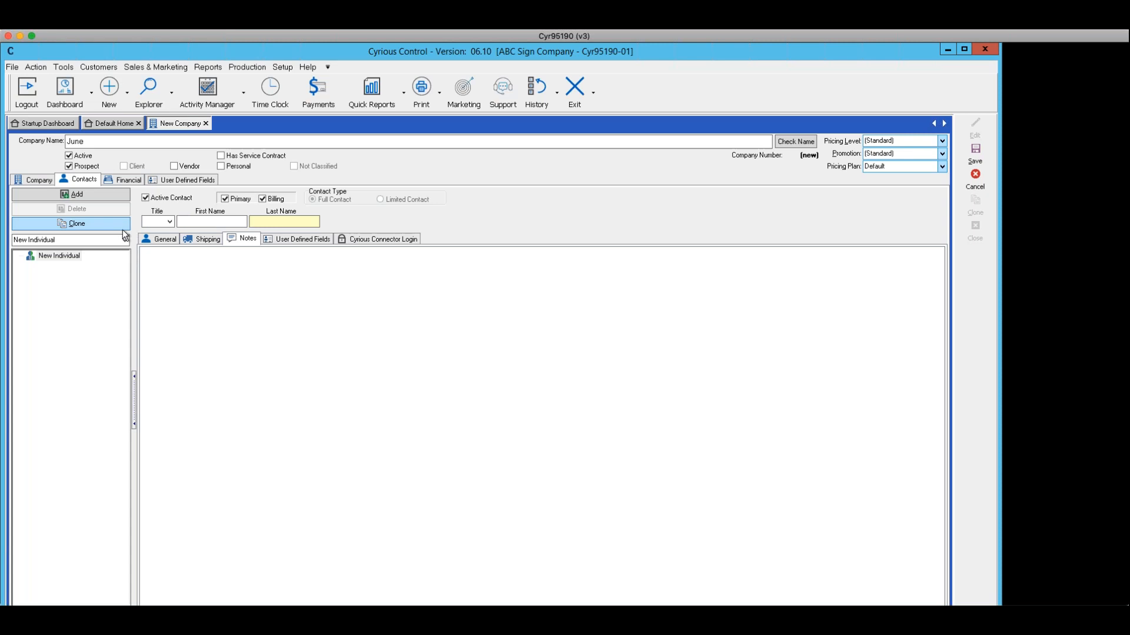
Open the company's financial details and browse the Payment Terms options
left_click(118, 178)
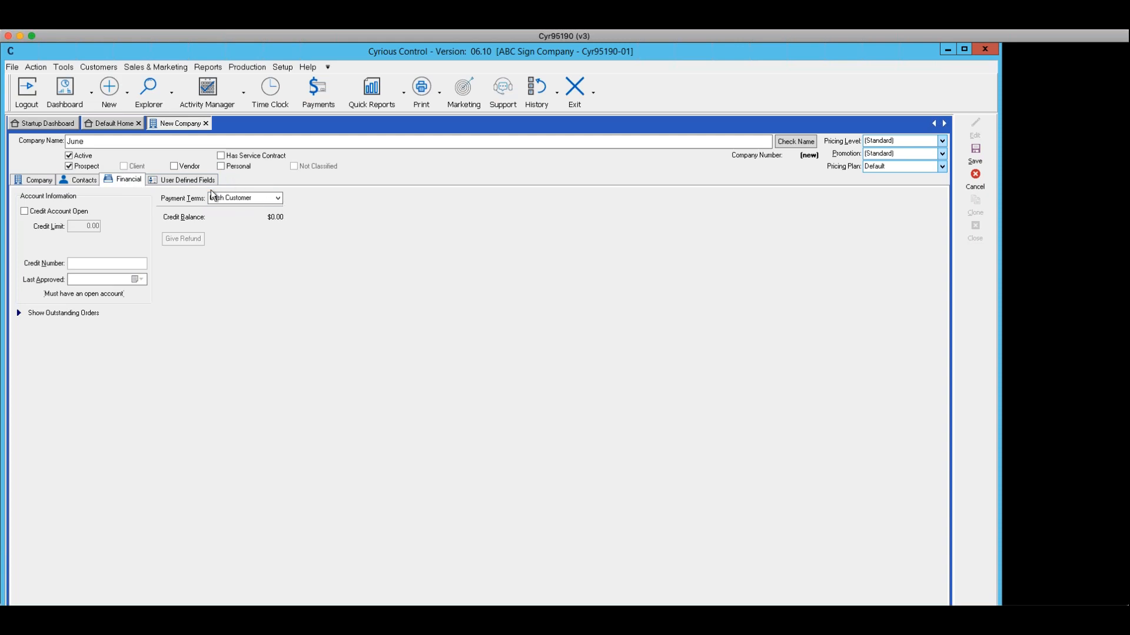
left_click(279, 199)
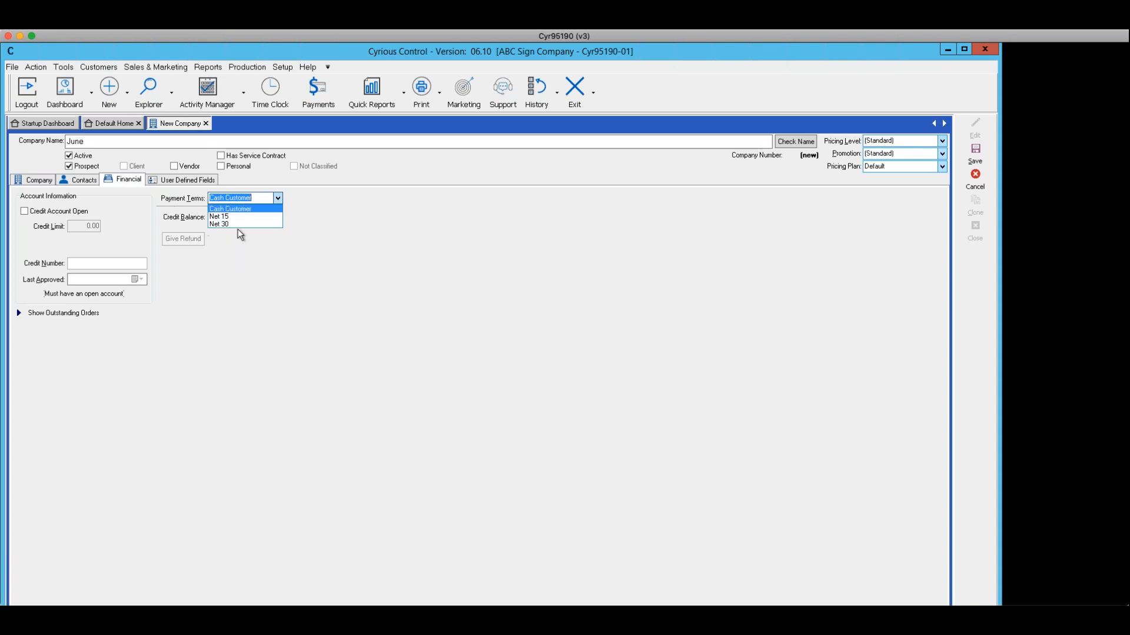
left_click(243, 247)
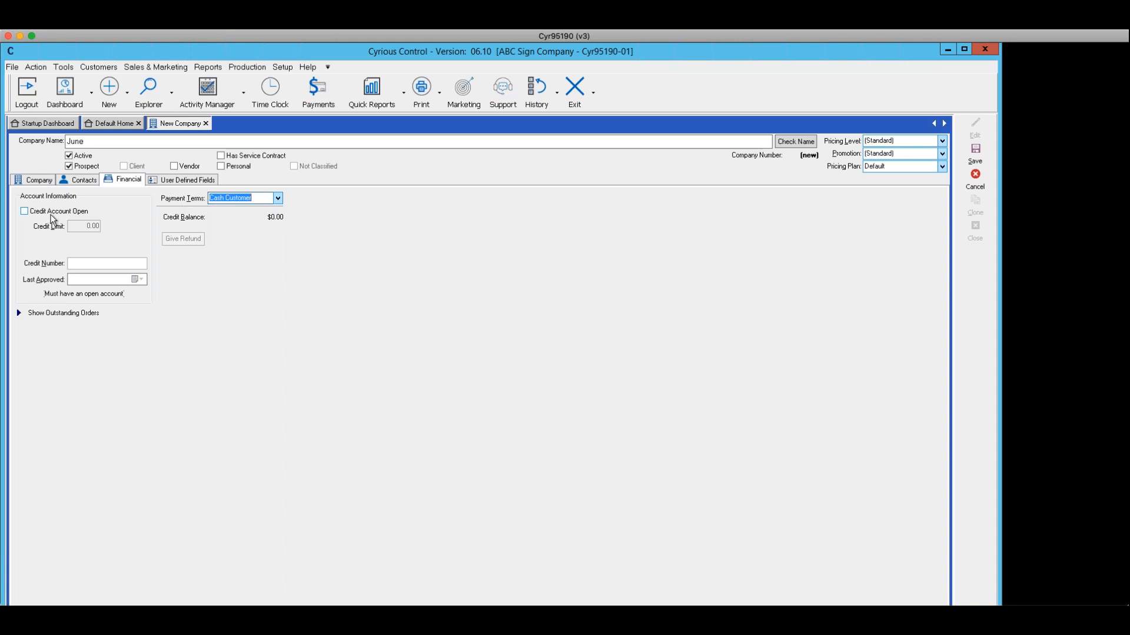
Enable Credit Account Open and select the credit limit for editing
left_click(23, 212)
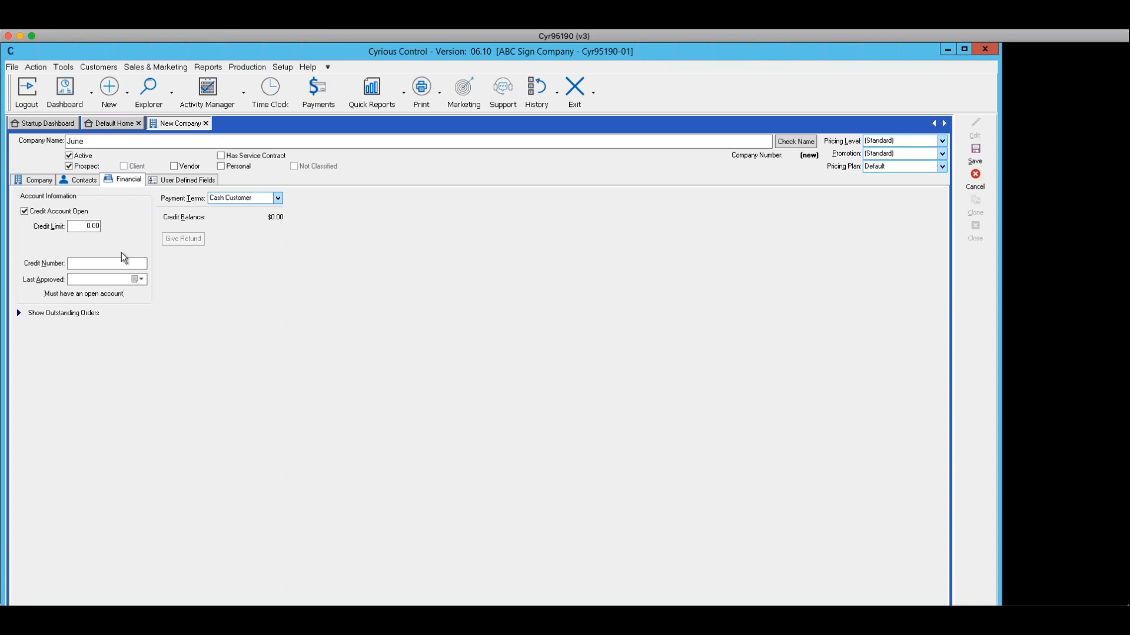
left_click(70, 227)
left_click_drag(71, 227, 101, 229)
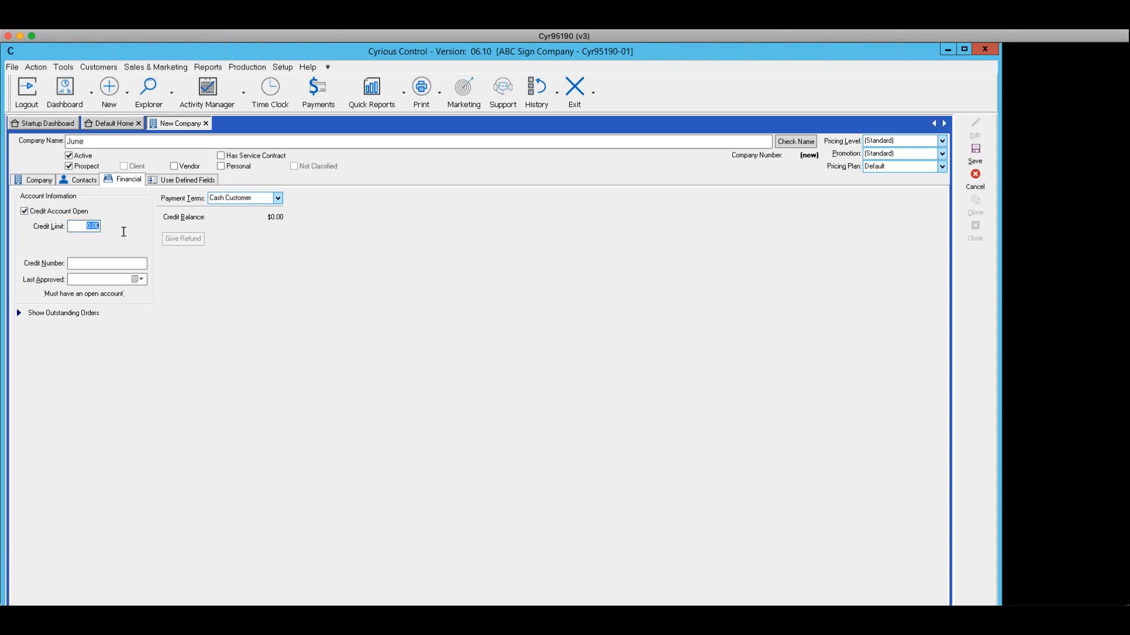